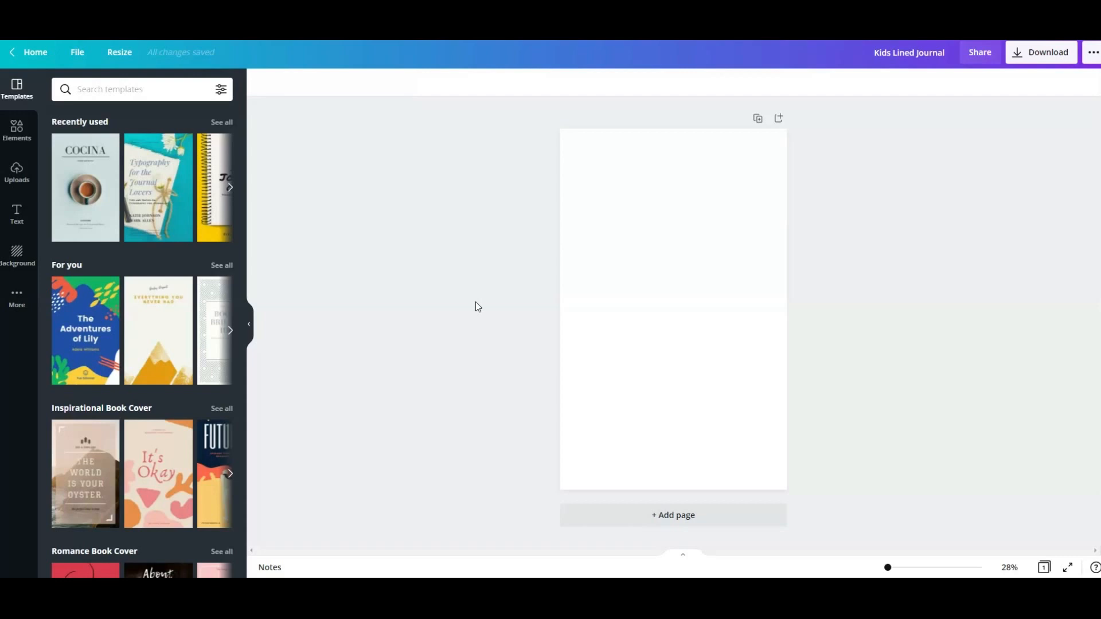
Step: Set the blank journal page's background colour to #69B0CB
left_click(600, 189)
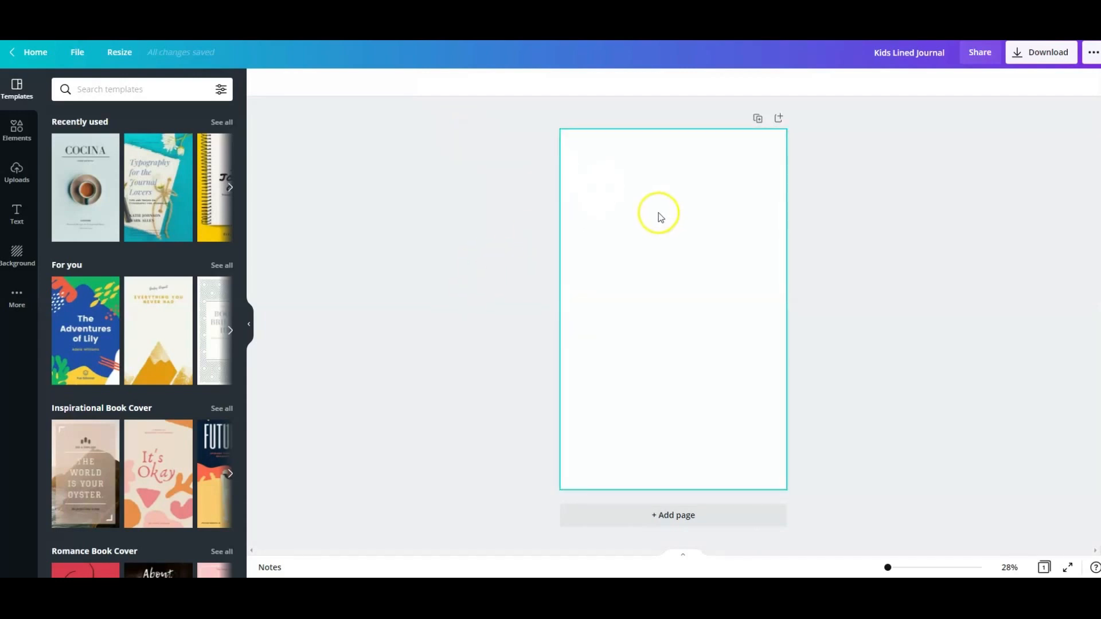
left_click(600, 221)
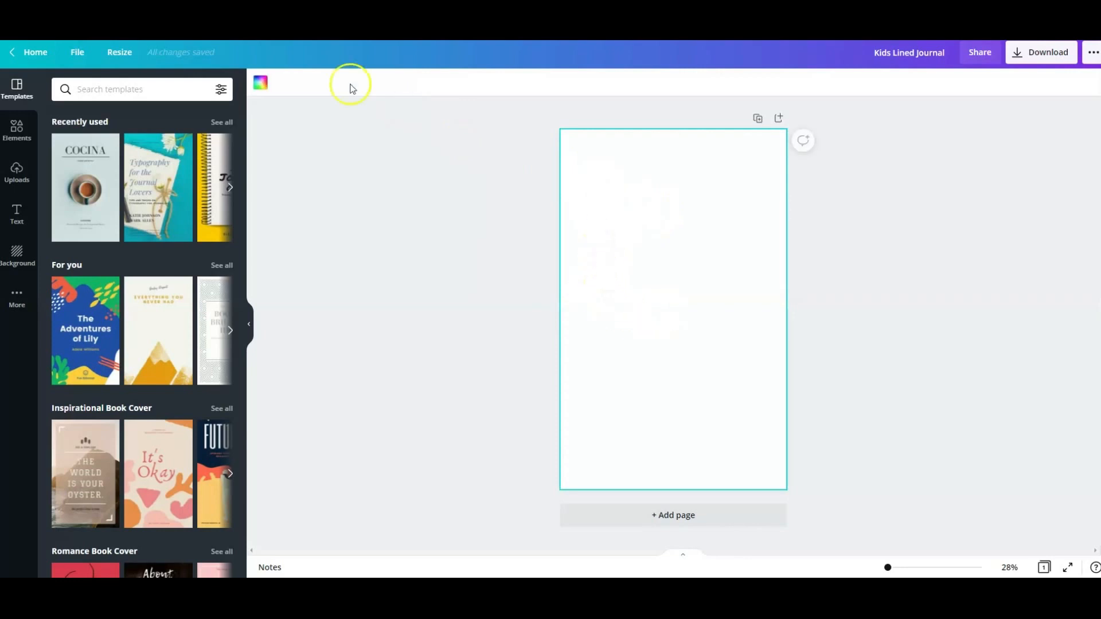
left_click(265, 87)
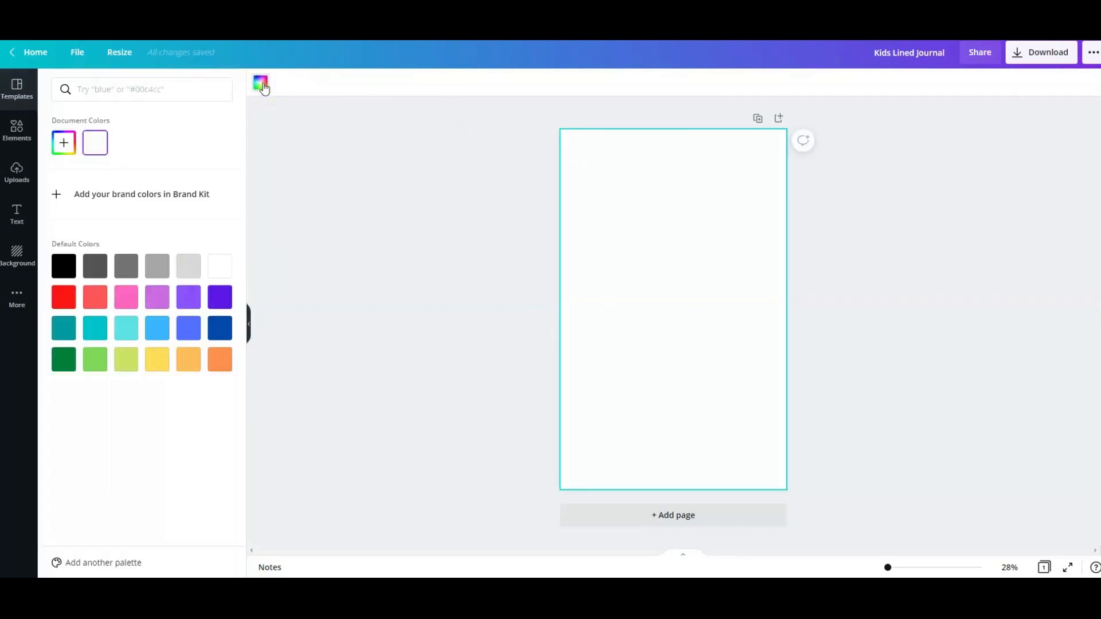
left_click(64, 143)
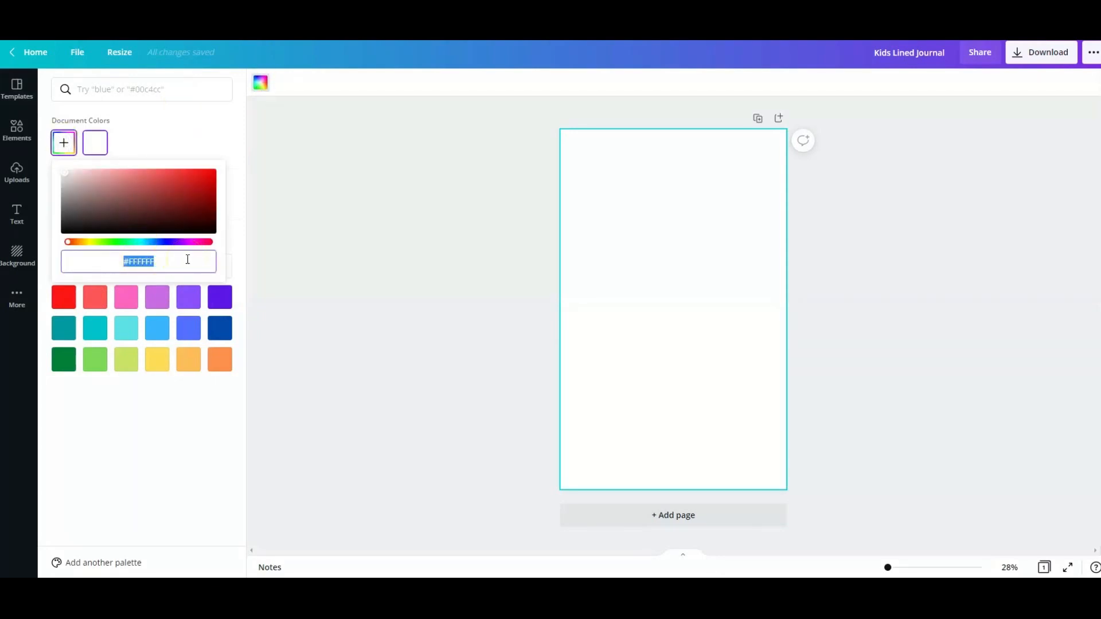
type("#69B0CB")
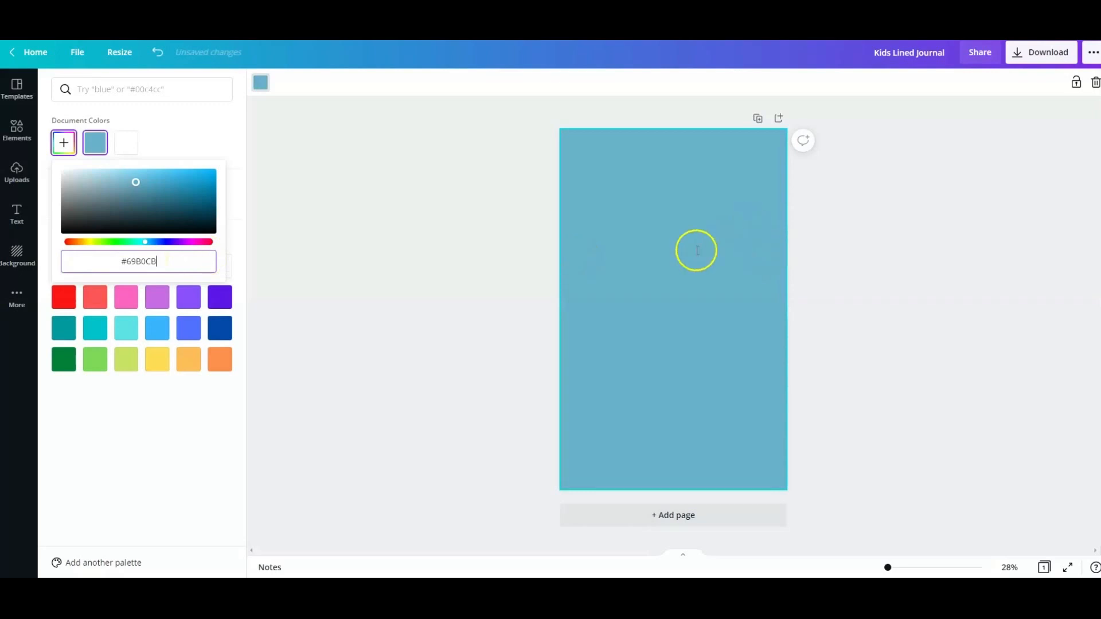
Step: Resize the design to a custom size of 8.5 x 11 inches
left_click(120, 53)
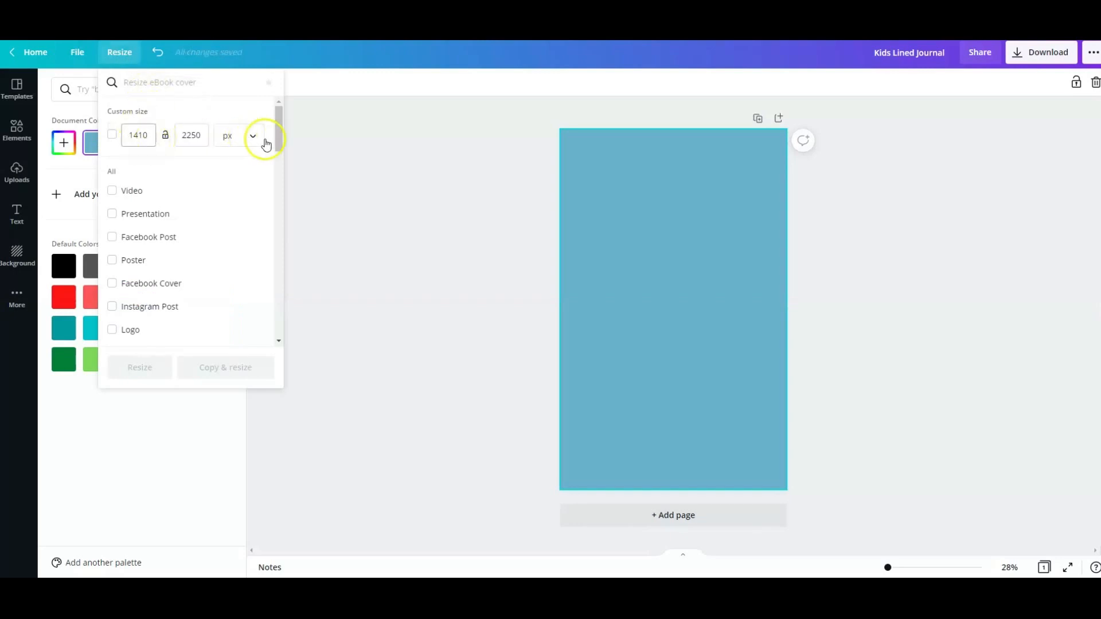
left_click(253, 140)
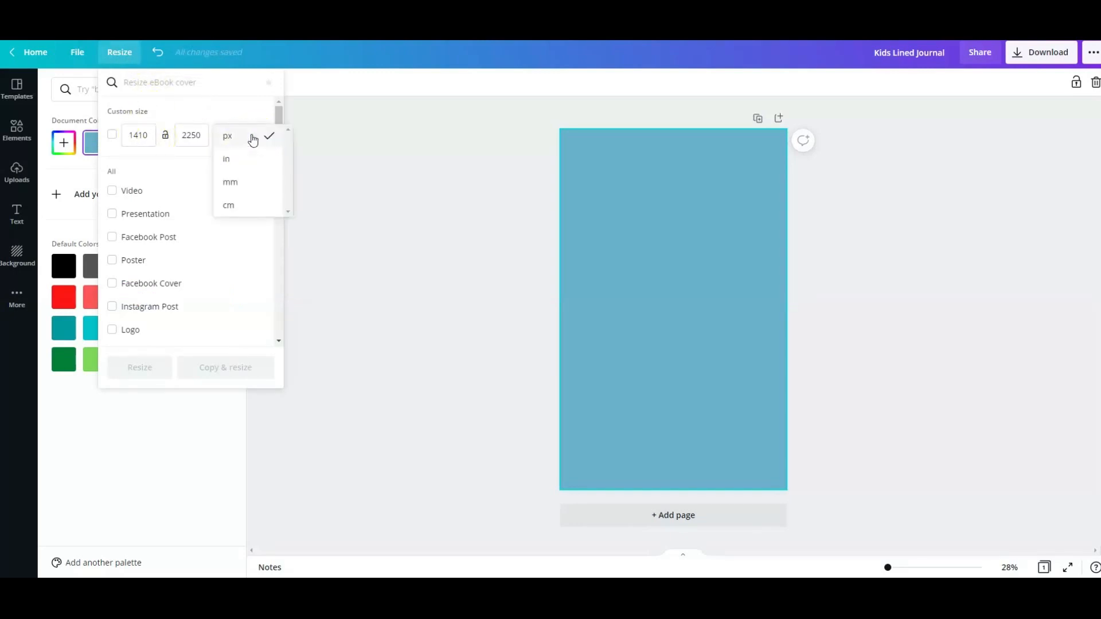
left_click_drag(129, 135, 155, 135)
type("8.5")
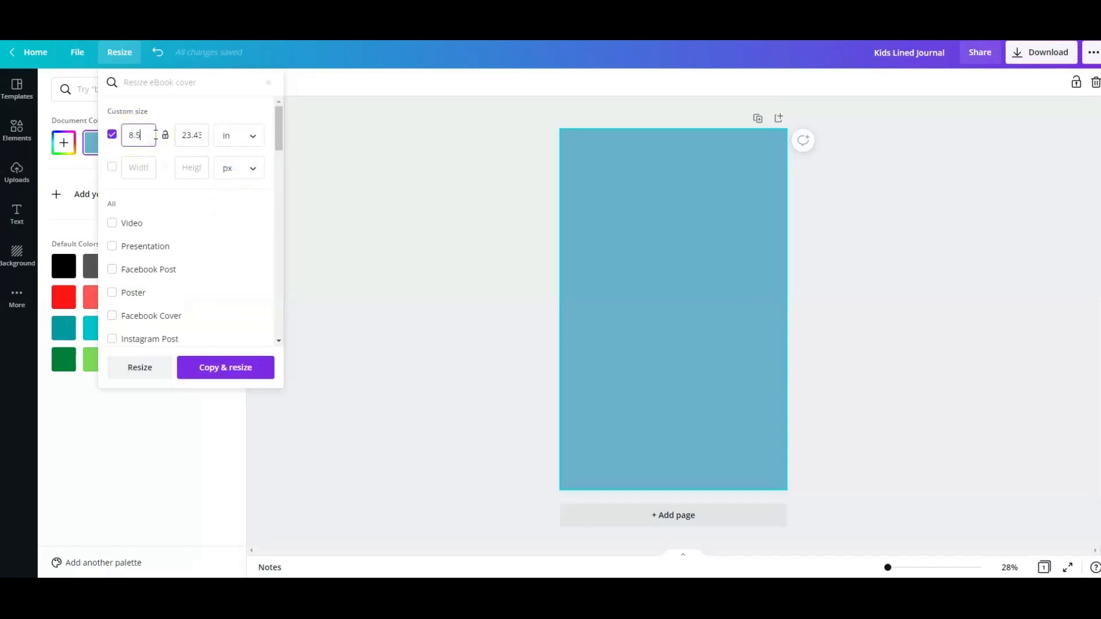
left_click(193, 134)
left_click_drag(182, 135, 205, 136)
type("11")
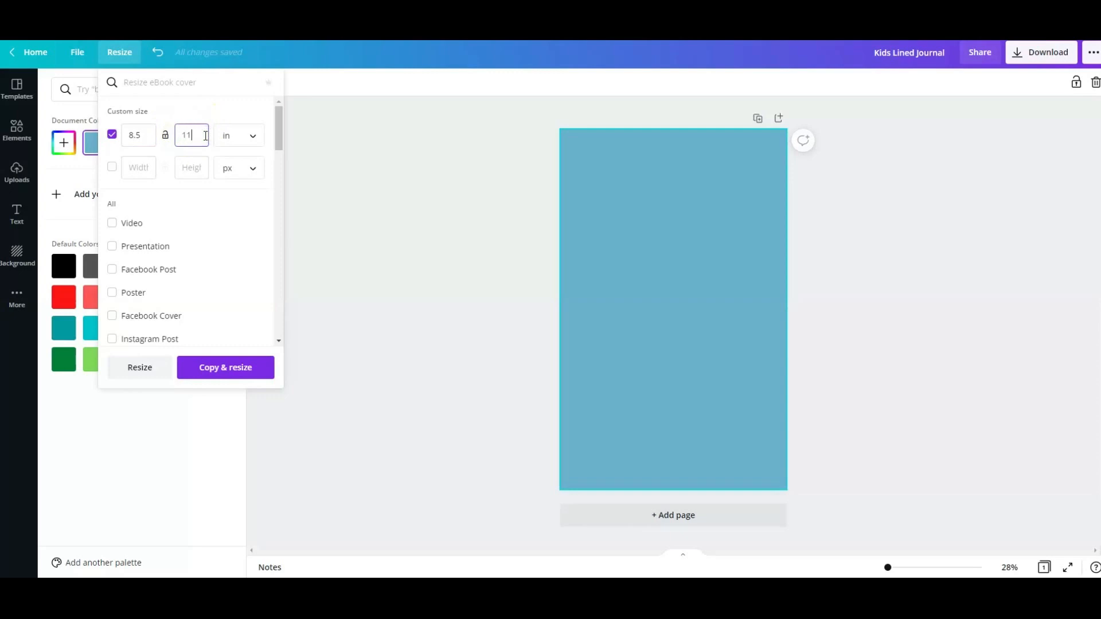
left_click(152, 369)
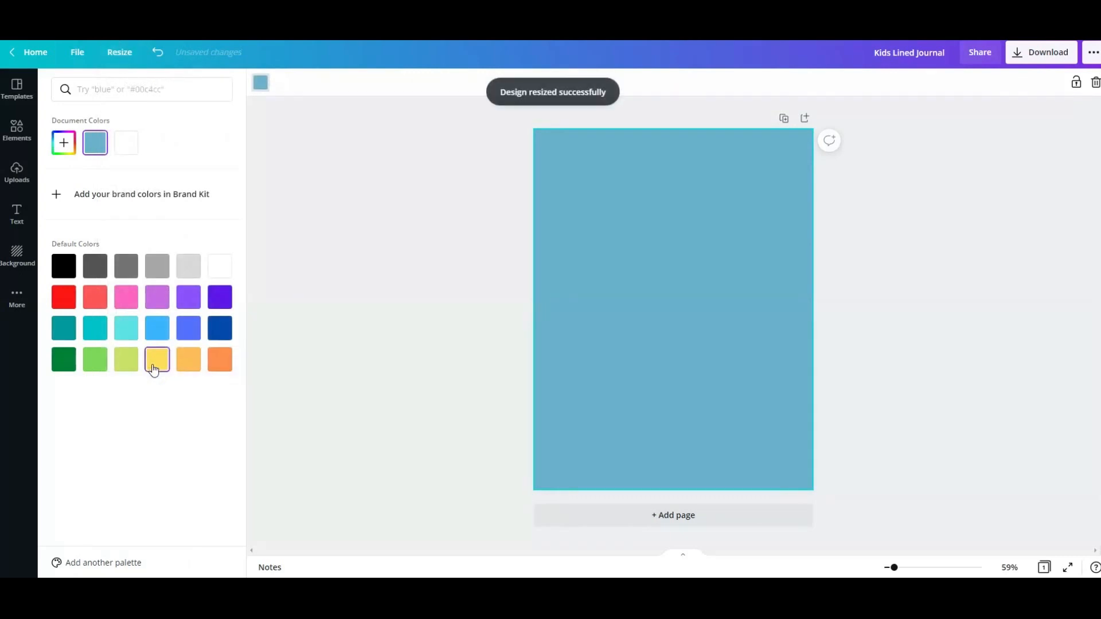
left_click(424, 327)
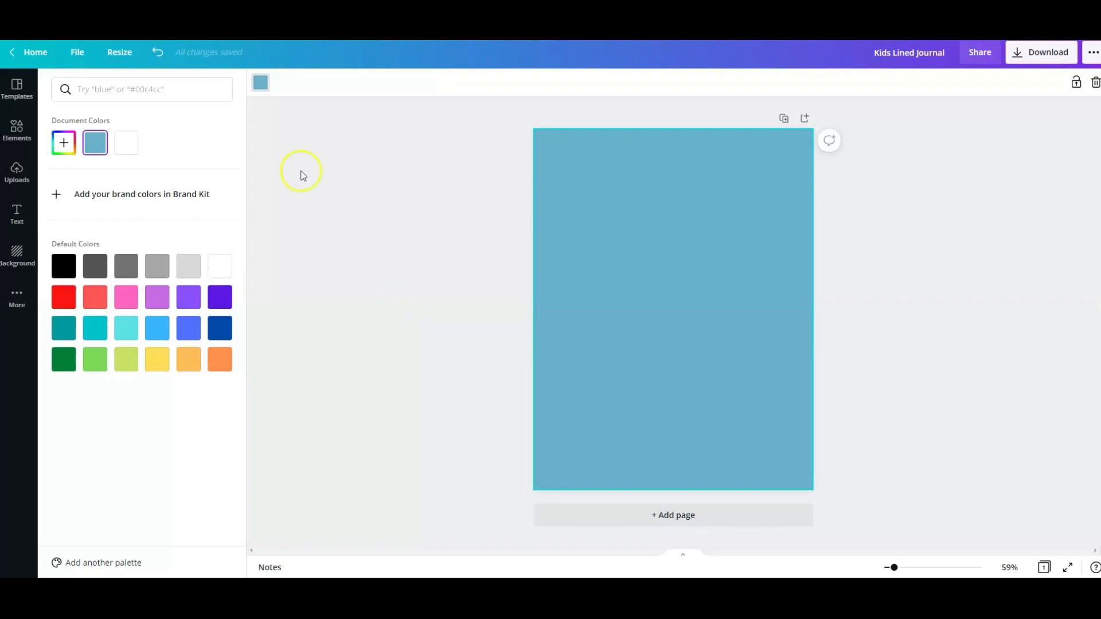
Step: Switch to the Book Bolt website and open the Interior Wizard's Interior Generator
left_click(656, 559)
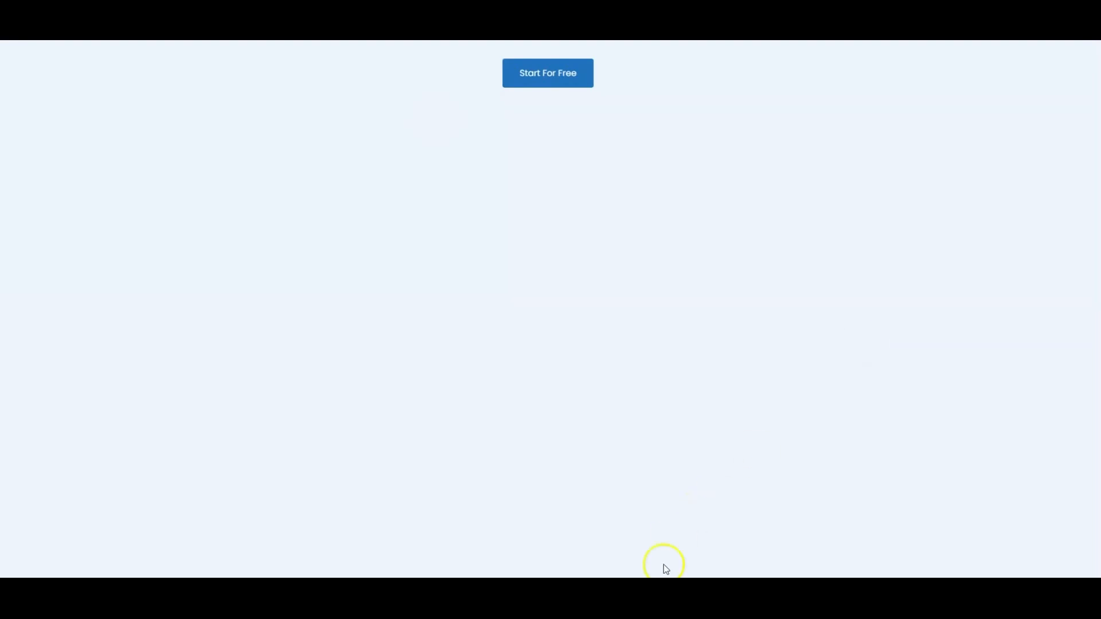
mouse_move(608, 596)
left_click(671, 547)
left_click(761, 435)
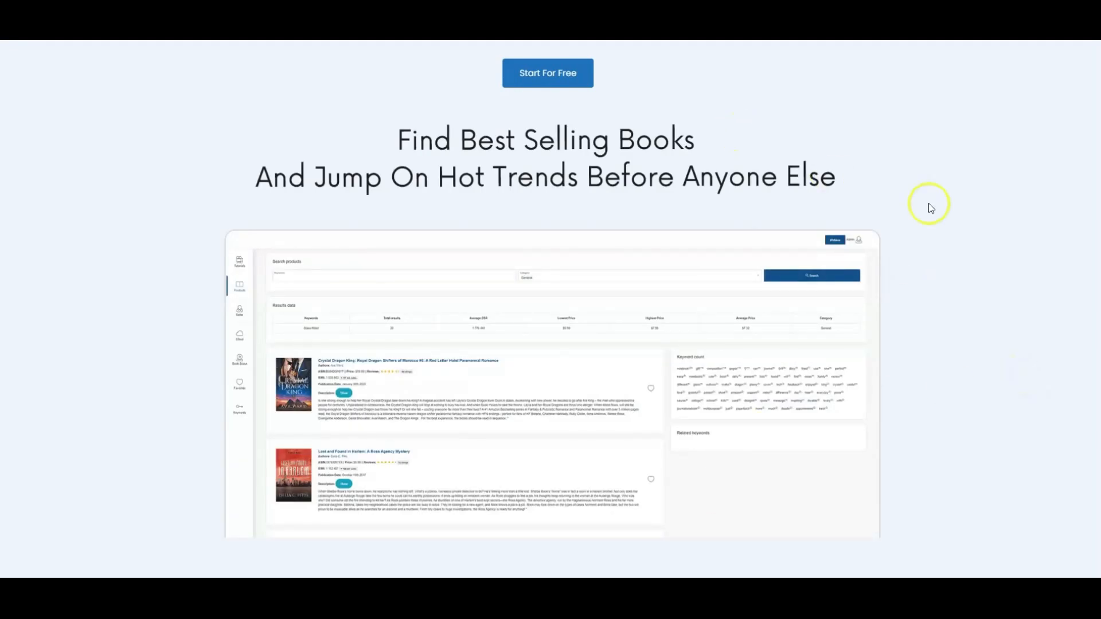
scroll(931, 208, "up", 3)
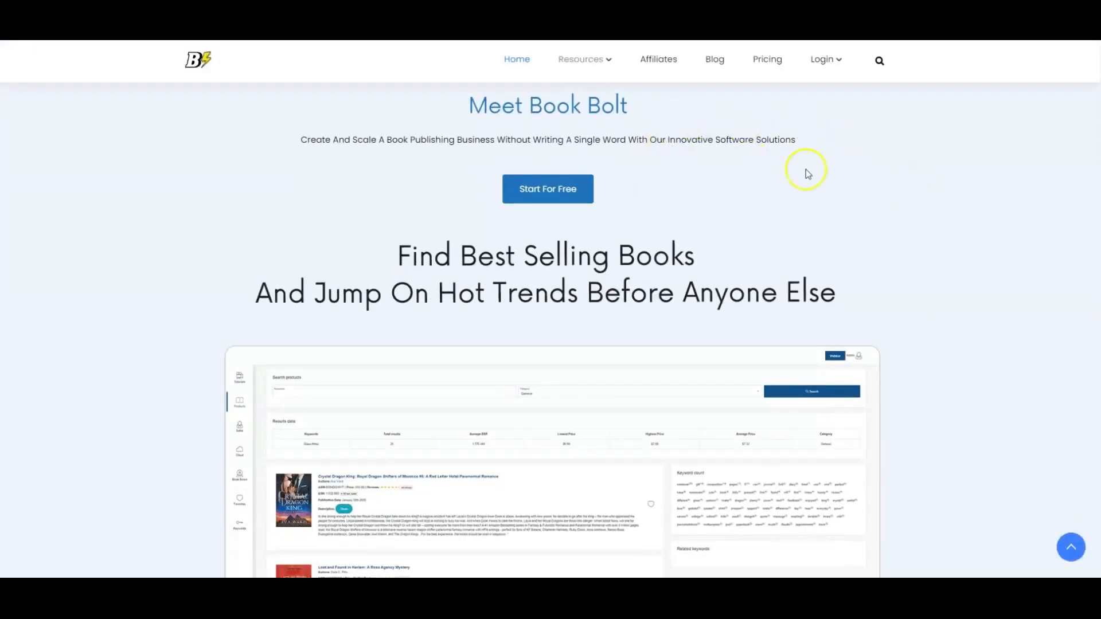
left_click(609, 59)
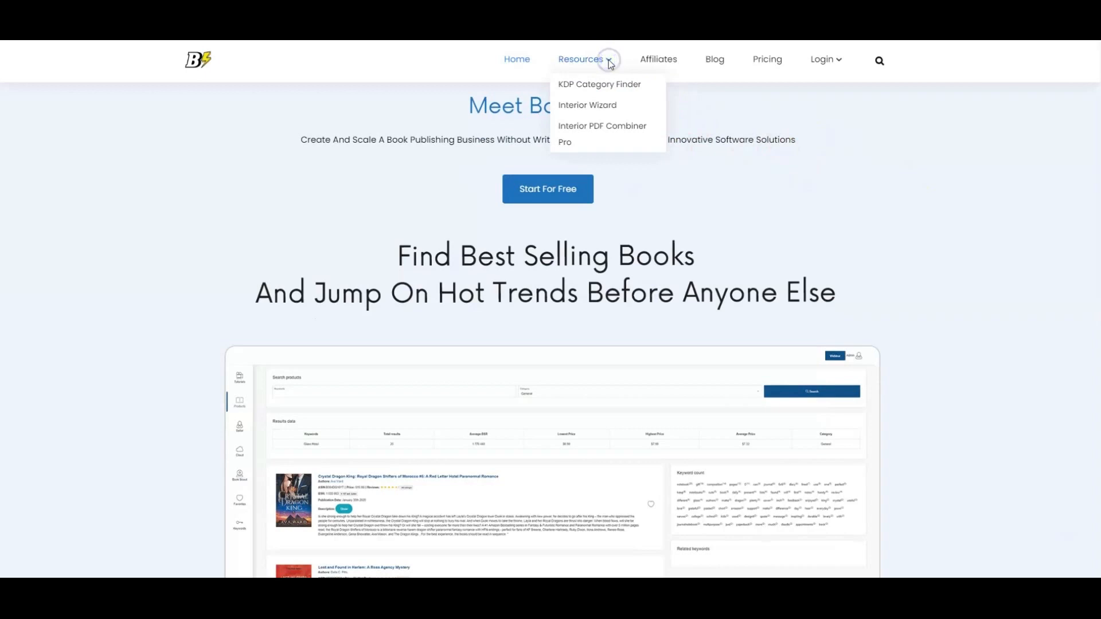
left_click(595, 107)
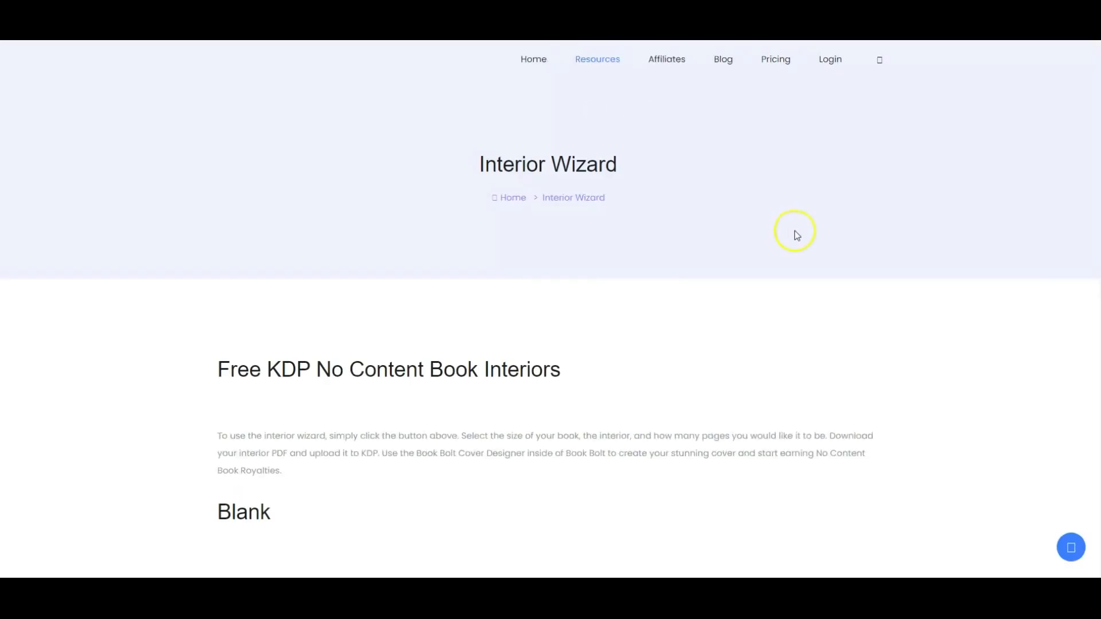
scroll(805, 323, "down", 2)
scroll(805, 325, "down", 2)
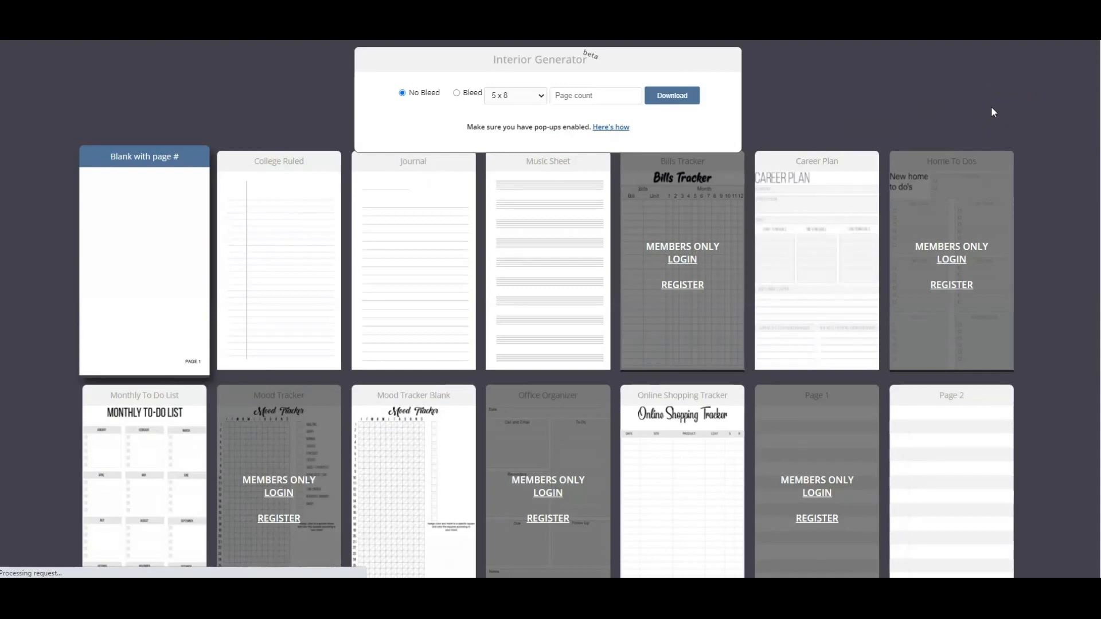
Step: Set the interior to No Bleed, 8.5 x 11 size and 100 pages
left_click(417, 105)
left_click(539, 98)
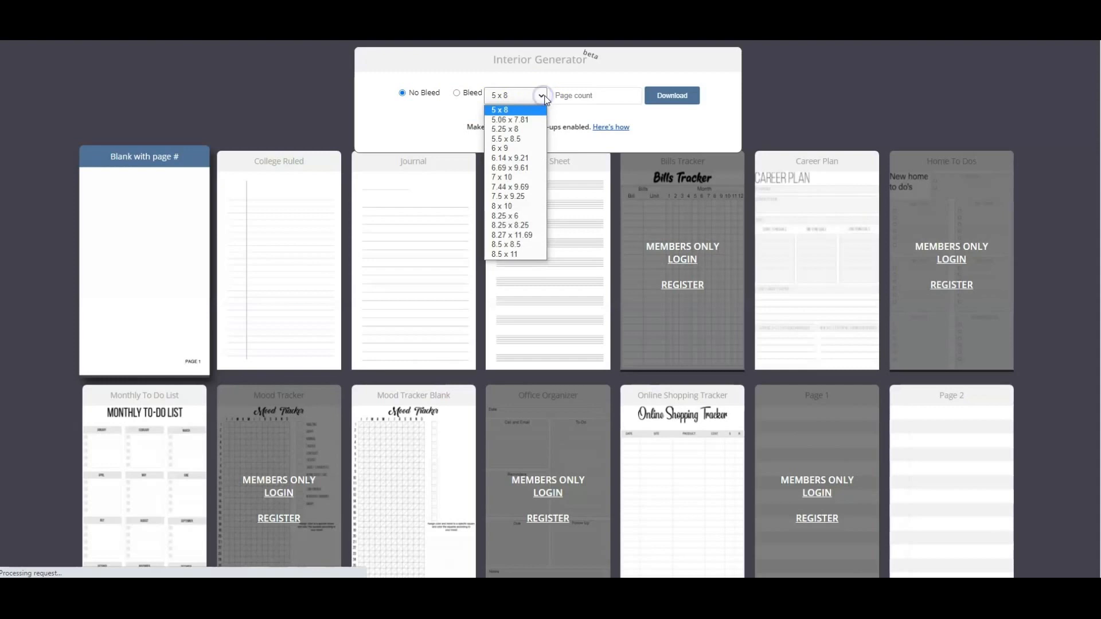
left_click(510, 254)
left_click(606, 97)
type("1000")
key("BackSpace")
left_click(680, 96)
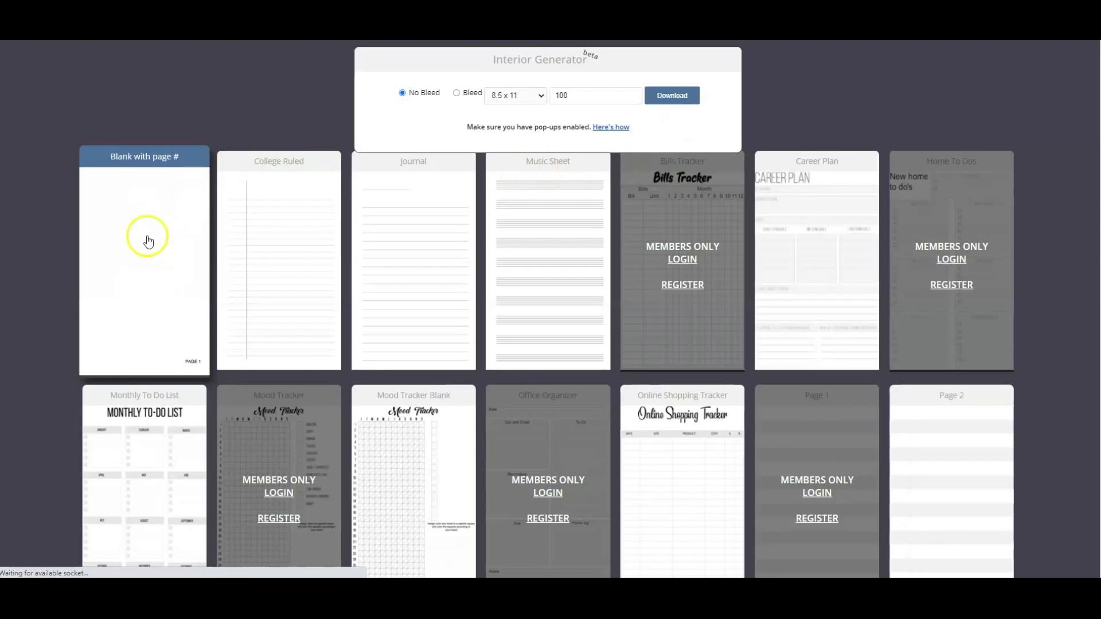
Step: Choose the SketchBook #1 interior, set its size to 8.5 x 11 and generate the 100-page PDF
scroll(1067, 378, "down", 7)
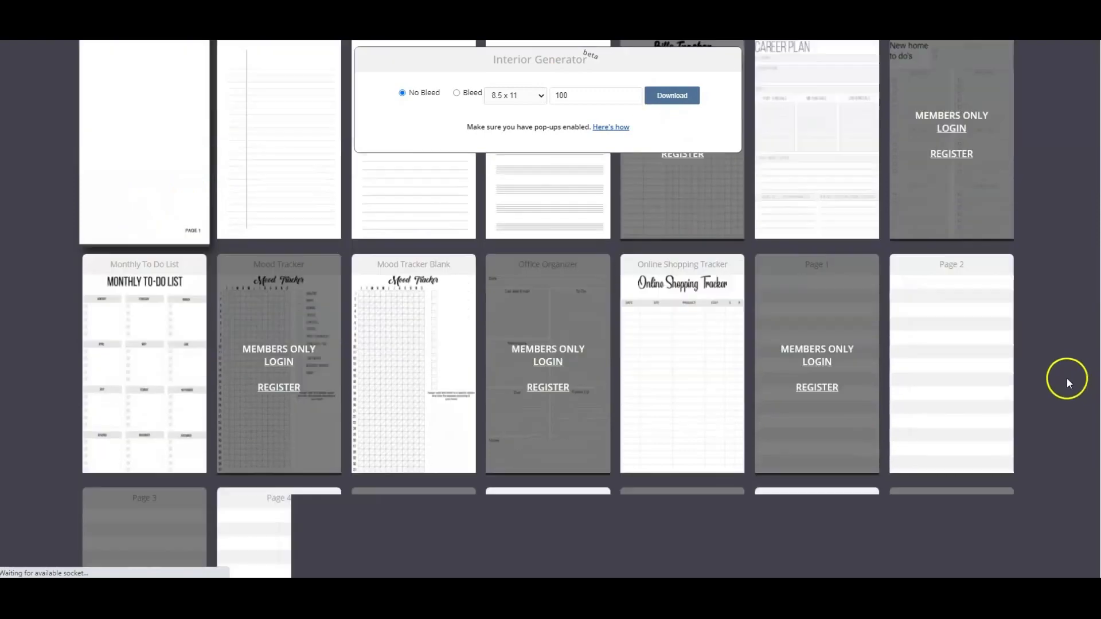
scroll(1065, 367, "down", 12)
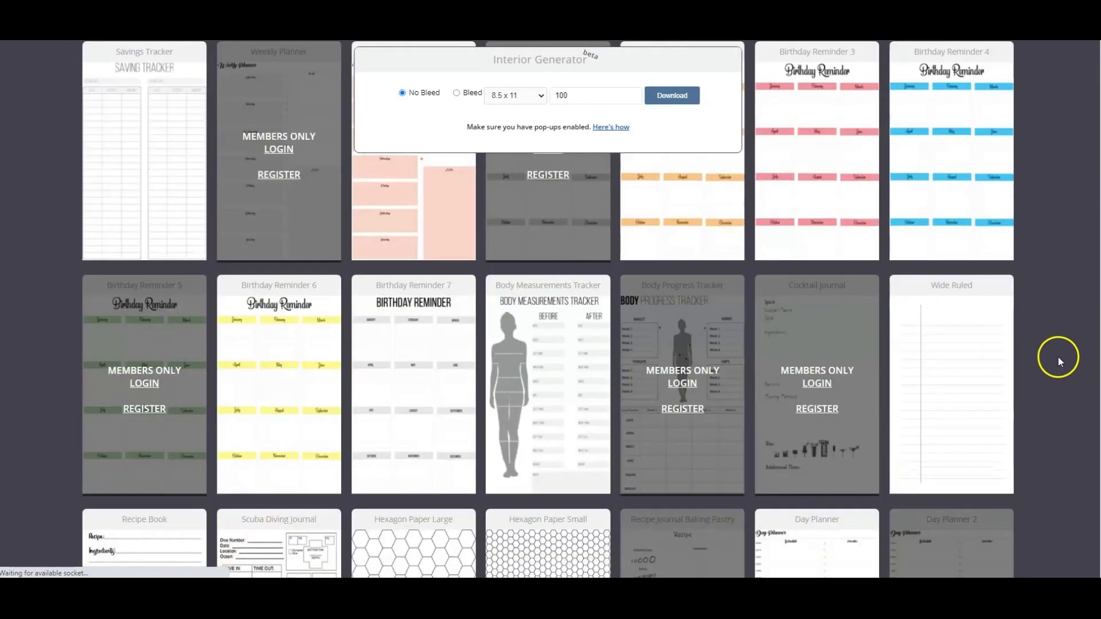
scroll(1059, 355, "down", 4)
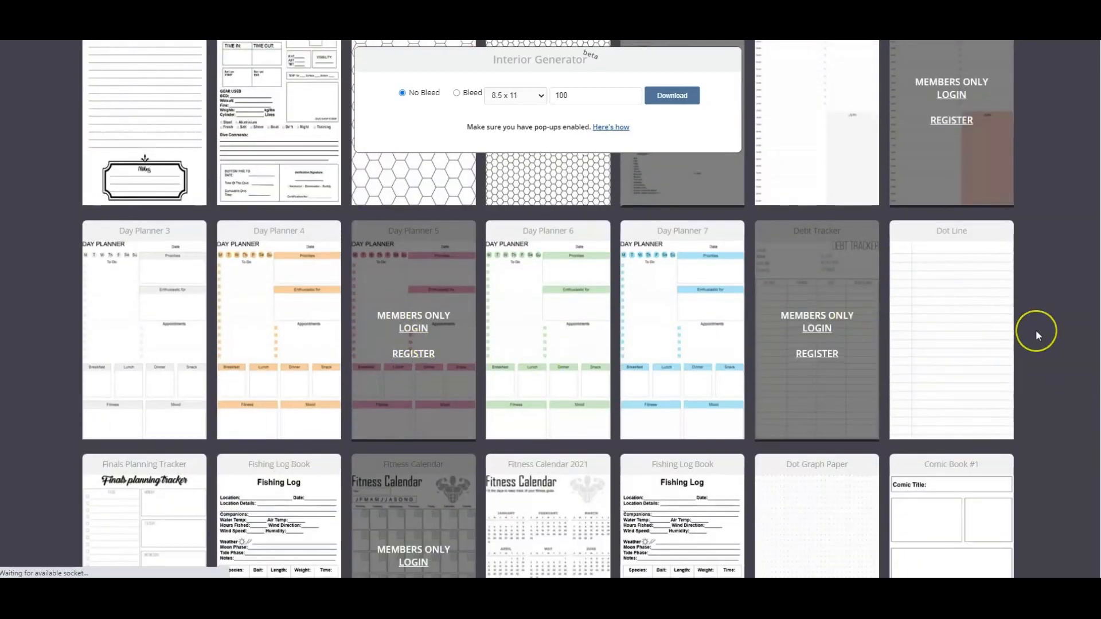
scroll(1037, 332, "down", 4)
scroll(1037, 333, "down", 10)
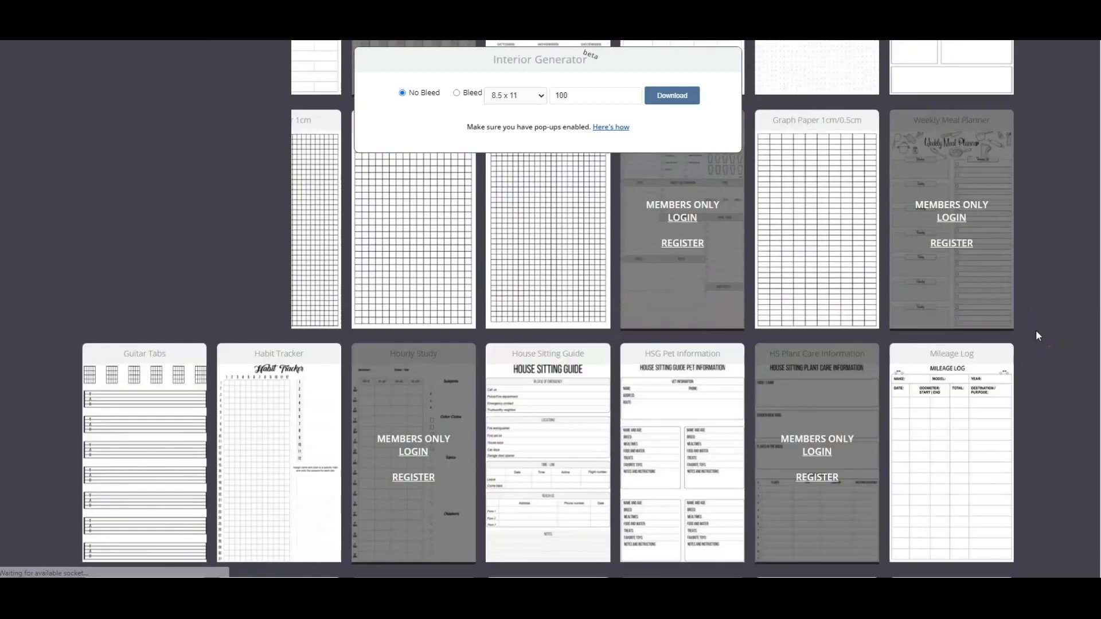
scroll(1036, 332, "down", 2)
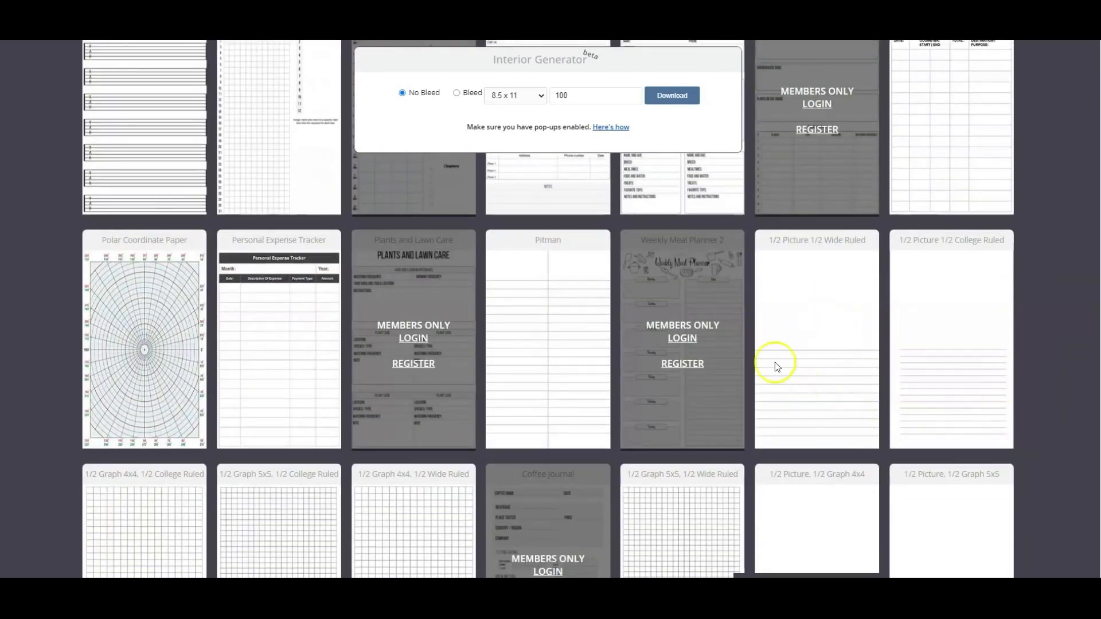
scroll(853, 362, "down", 4)
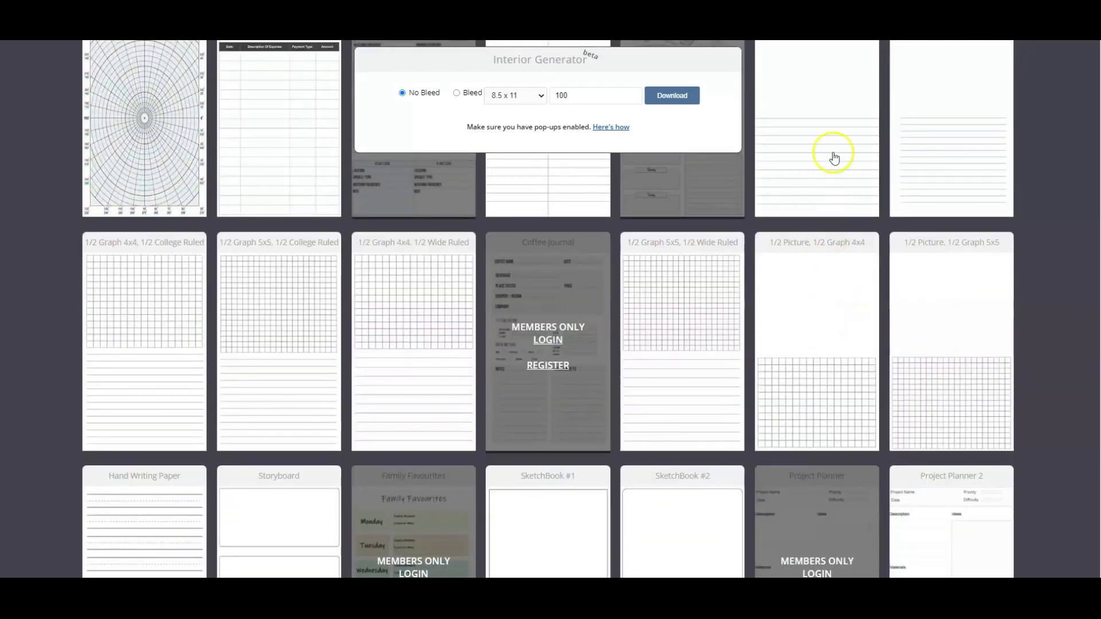
scroll(1051, 303, "down", 4)
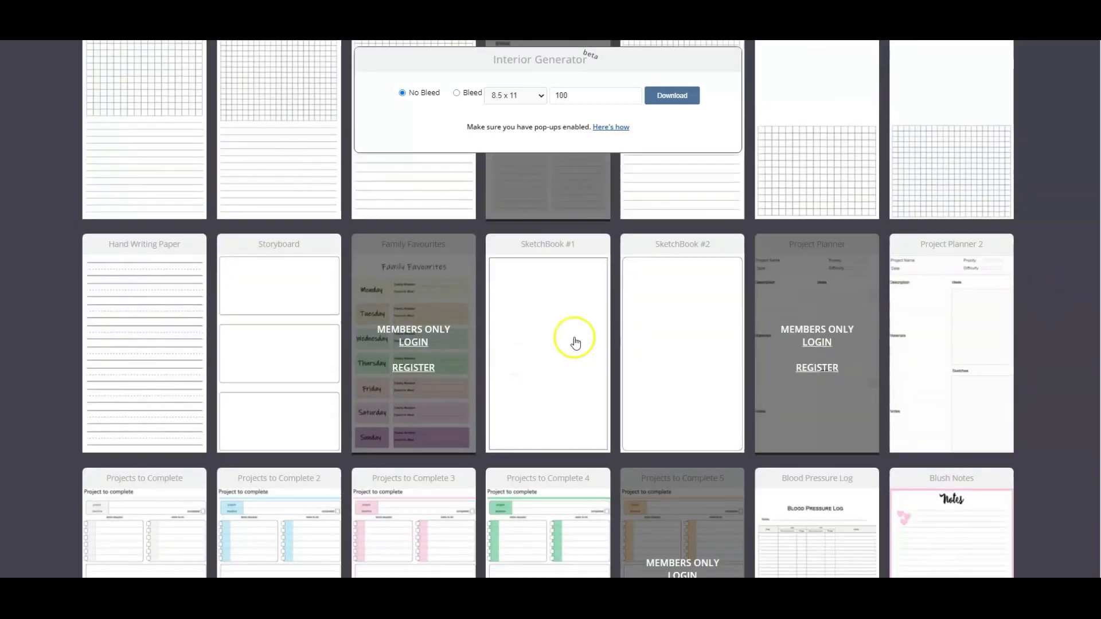
left_click(544, 352)
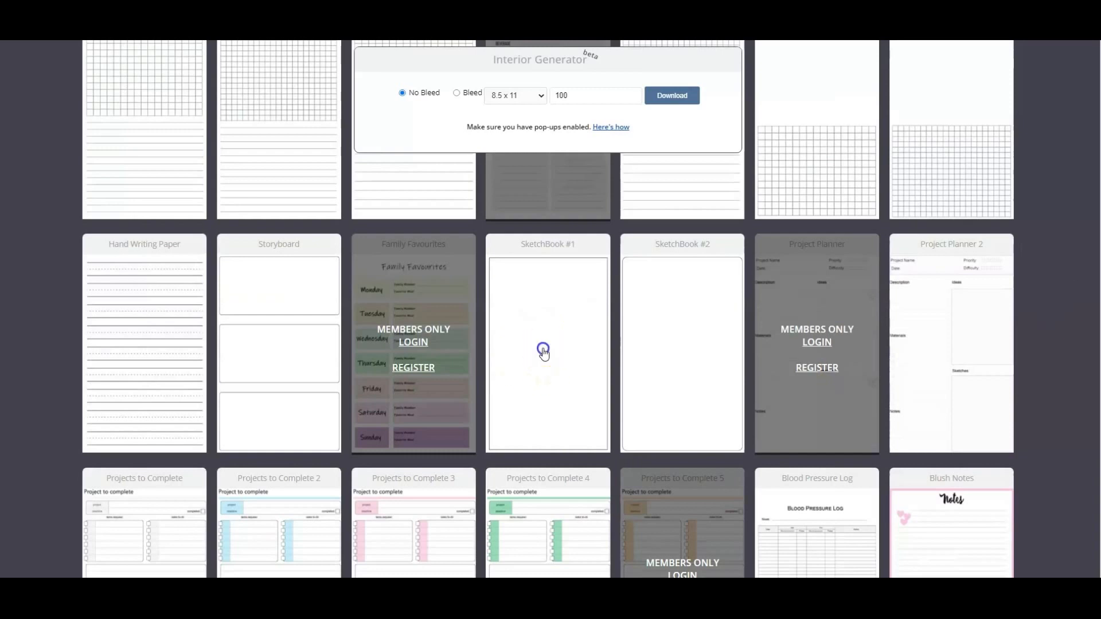
left_click(541, 95)
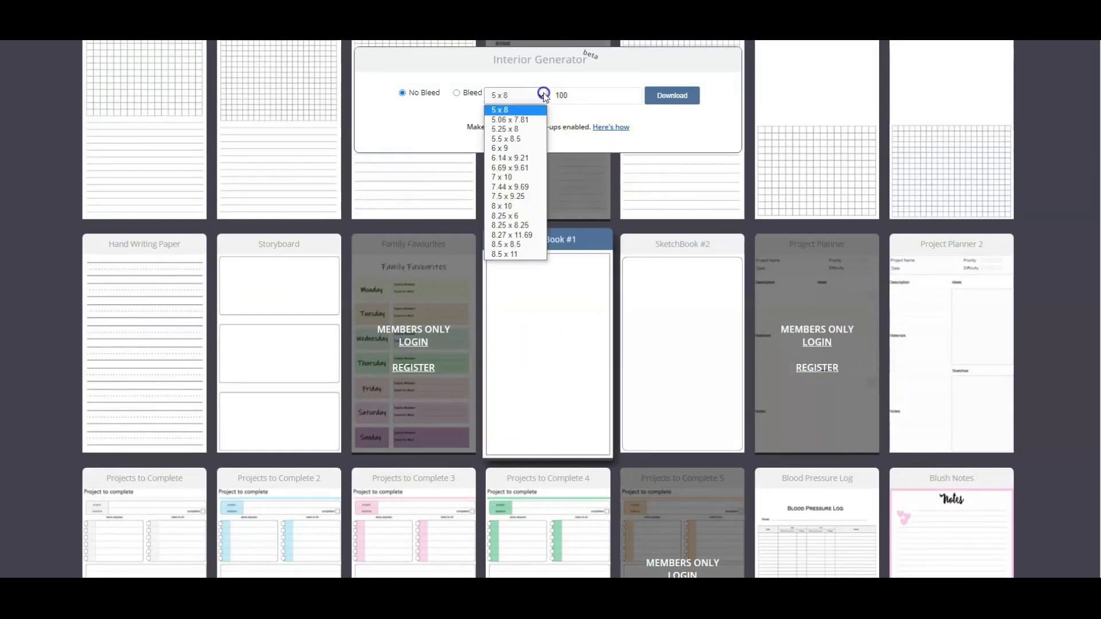
left_click(507, 254)
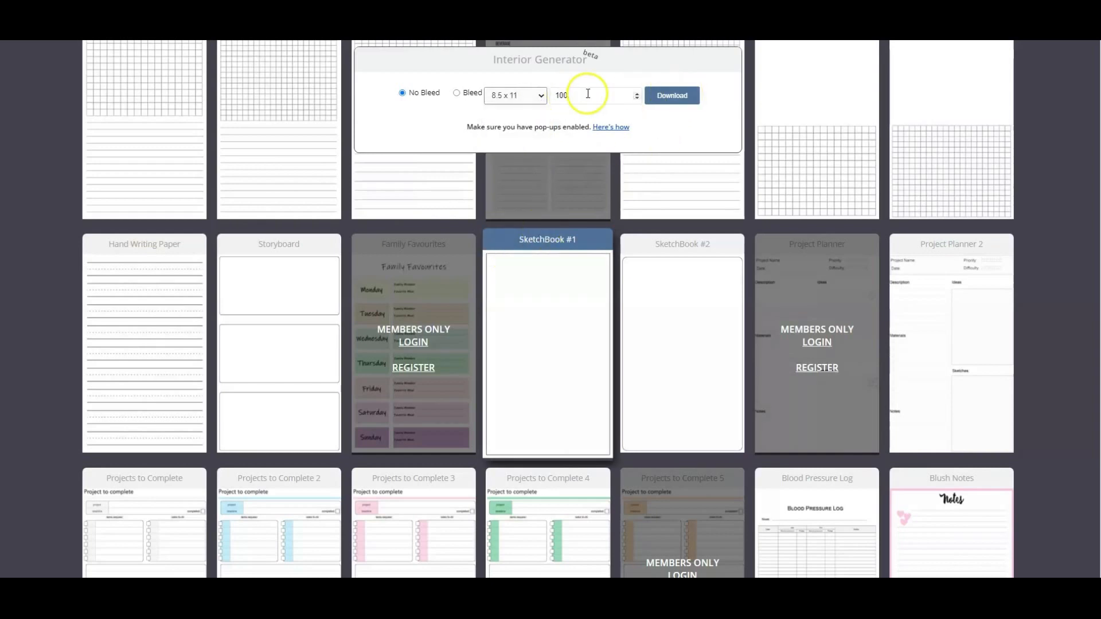
left_click(685, 98)
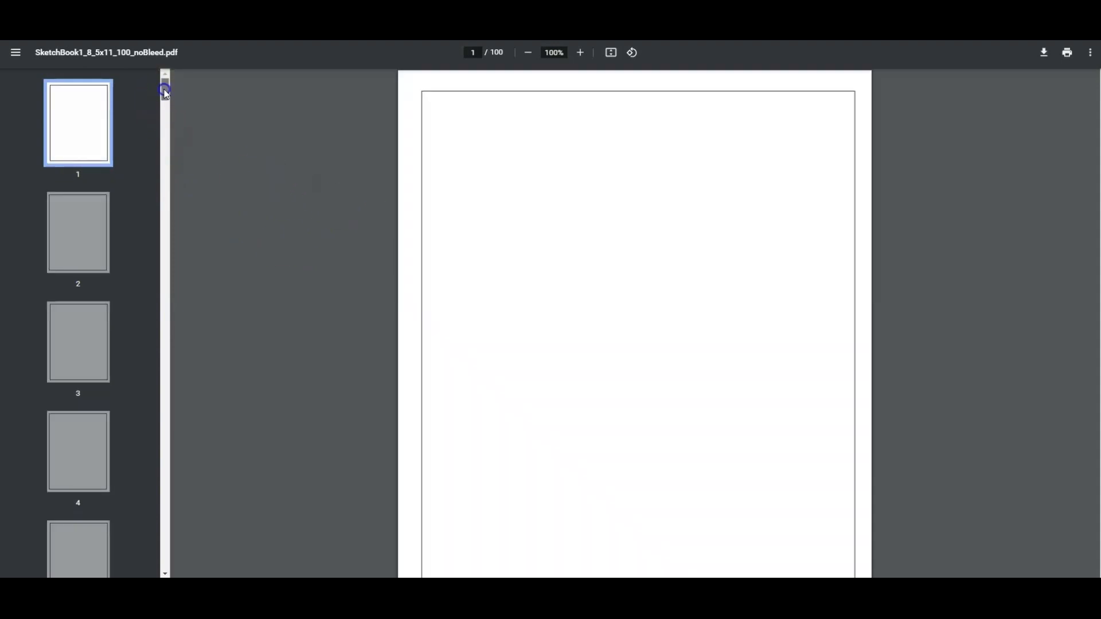
Step: Look through the generated sketchbook PDF's page thumbnails and try to download the file
left_click_drag(166, 92, 165, 103)
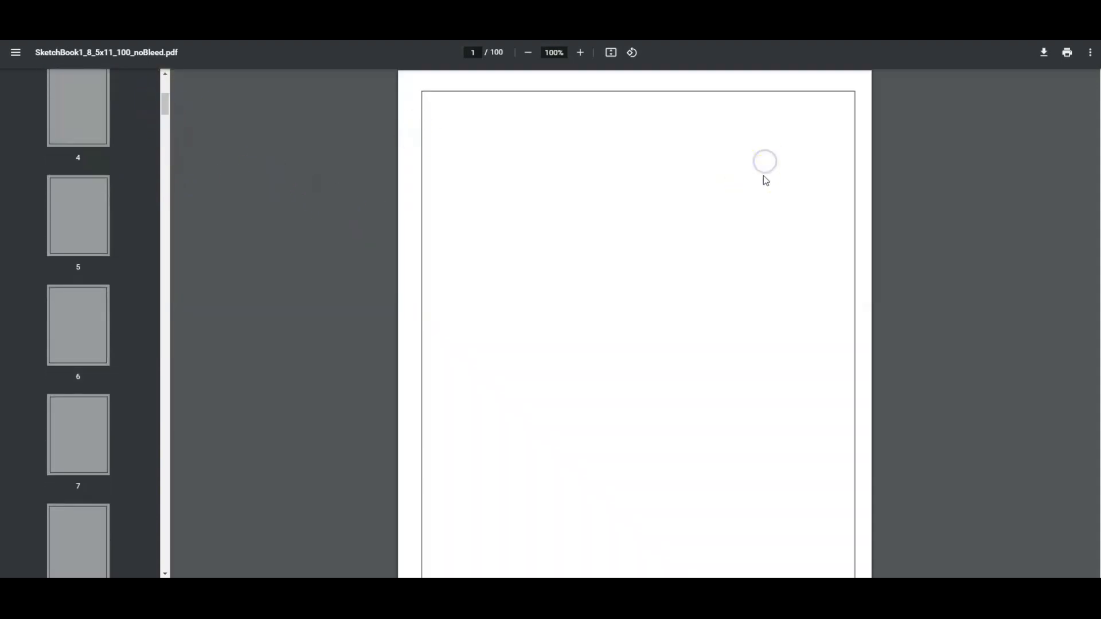
left_click(1045, 53)
left_click(1045, 52)
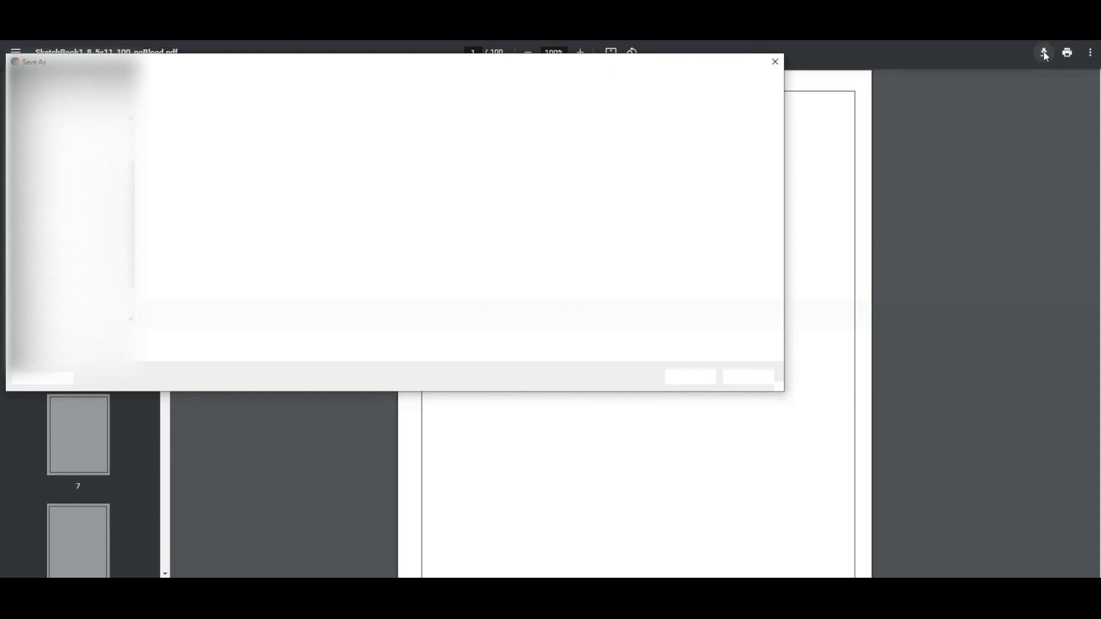
left_click(775, 61)
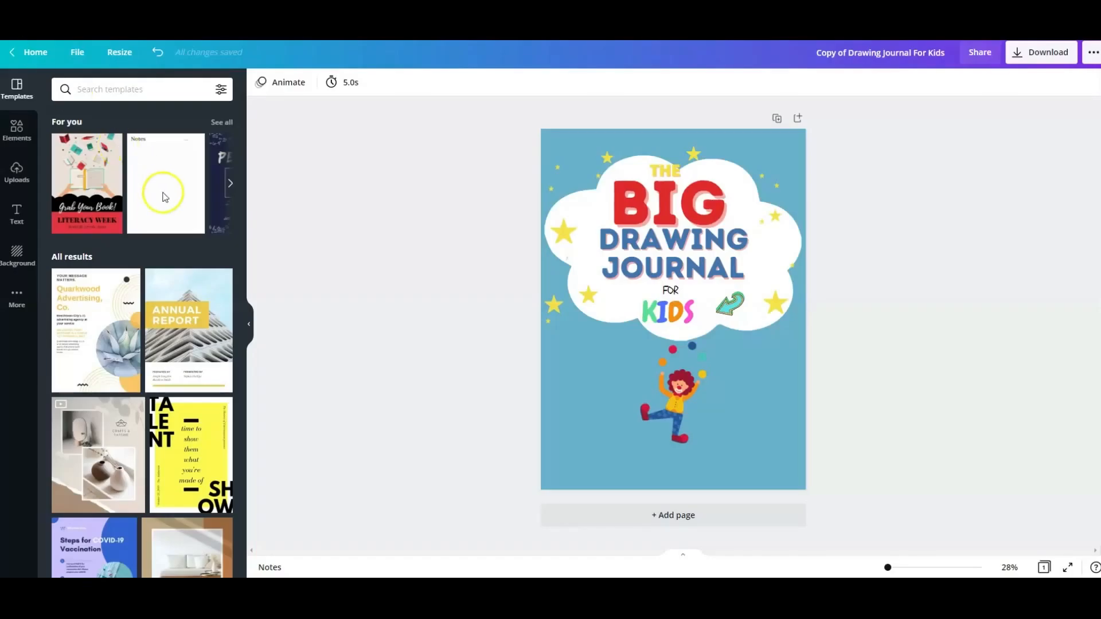
left_click(561, 343)
key("Delete")
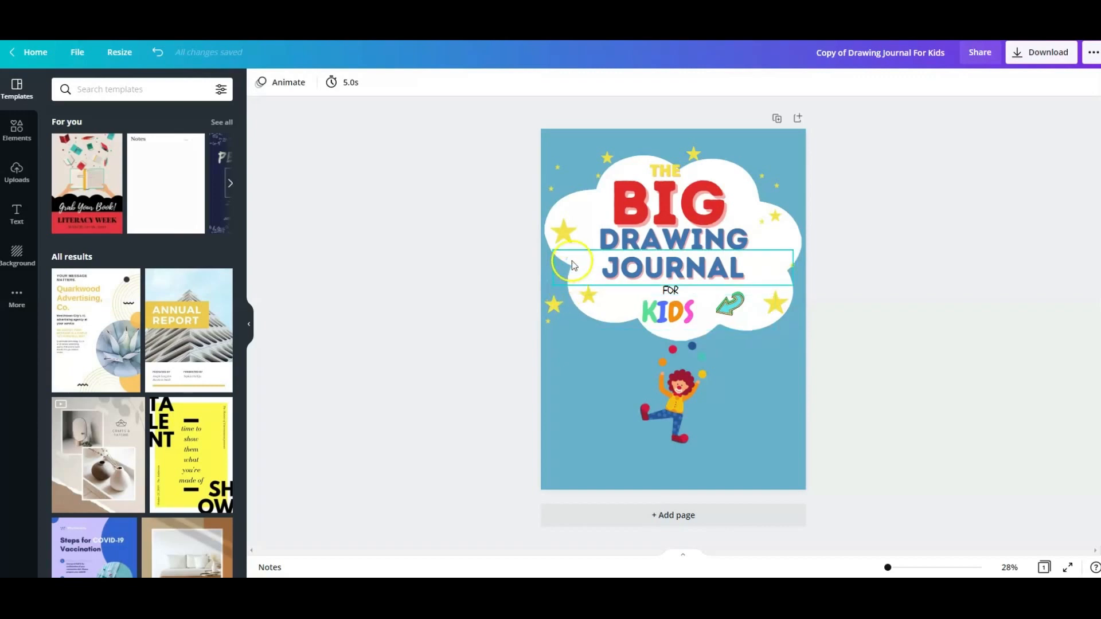
right_click(612, 265)
left_click(562, 293)
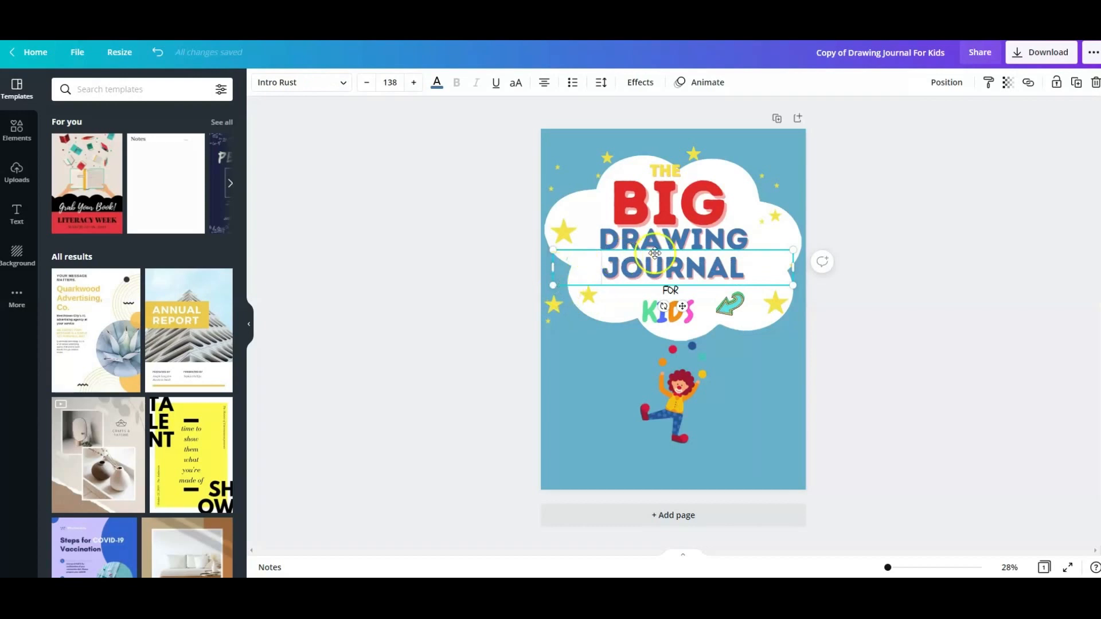
Step: Resize the copied drawing journal cover design to a custom size of 8.5 x 11 in
left_click(572, 414)
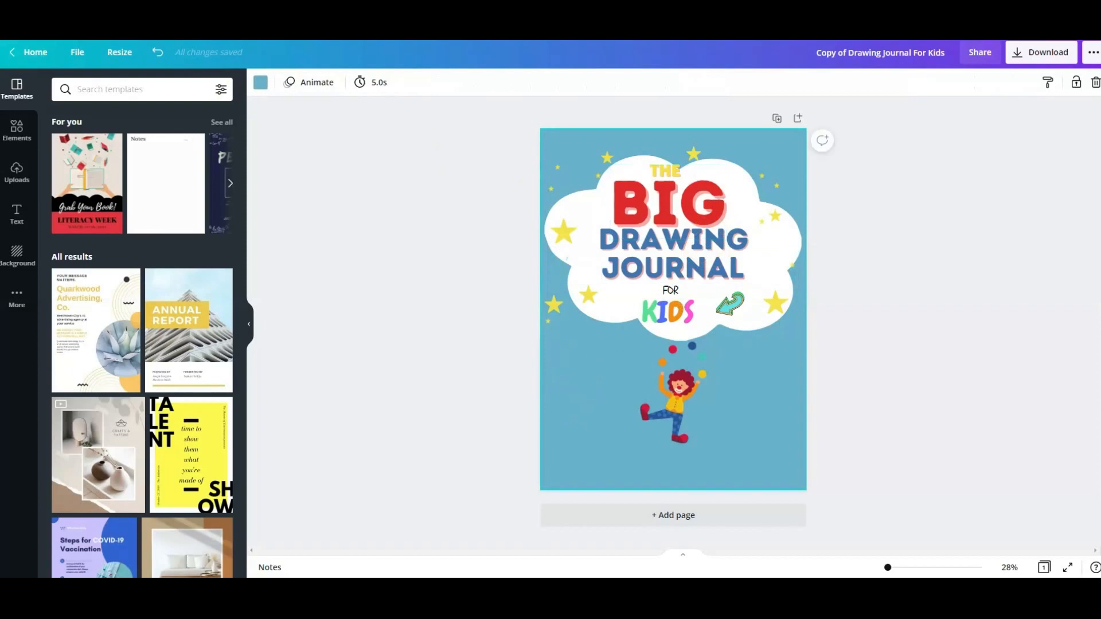
mouse_move(609, 578)
left_click(340, 246)
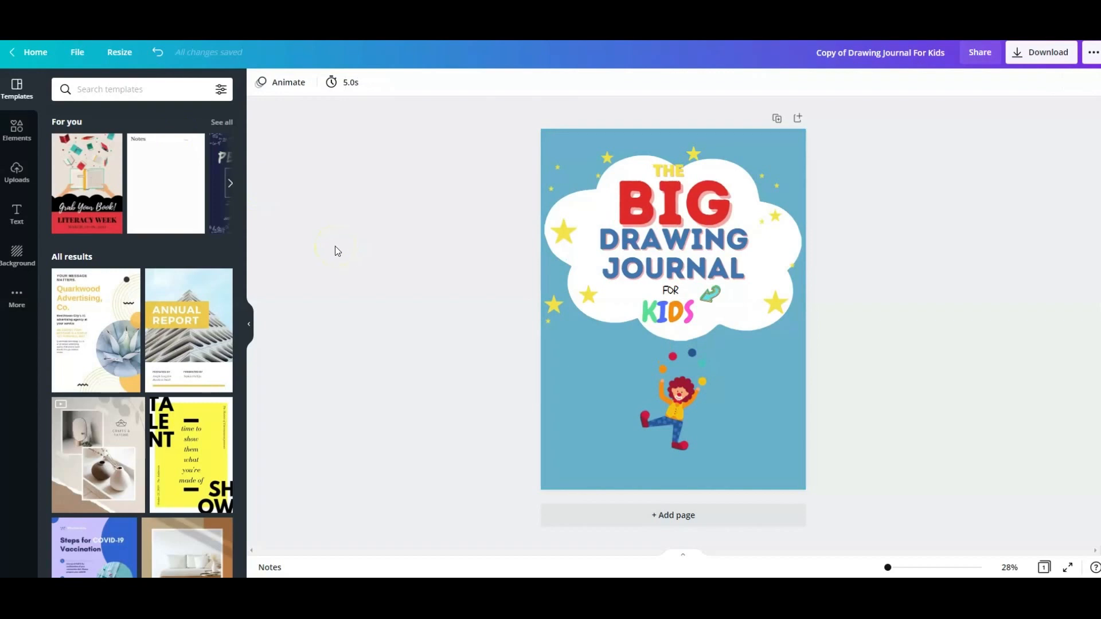
left_click(128, 54)
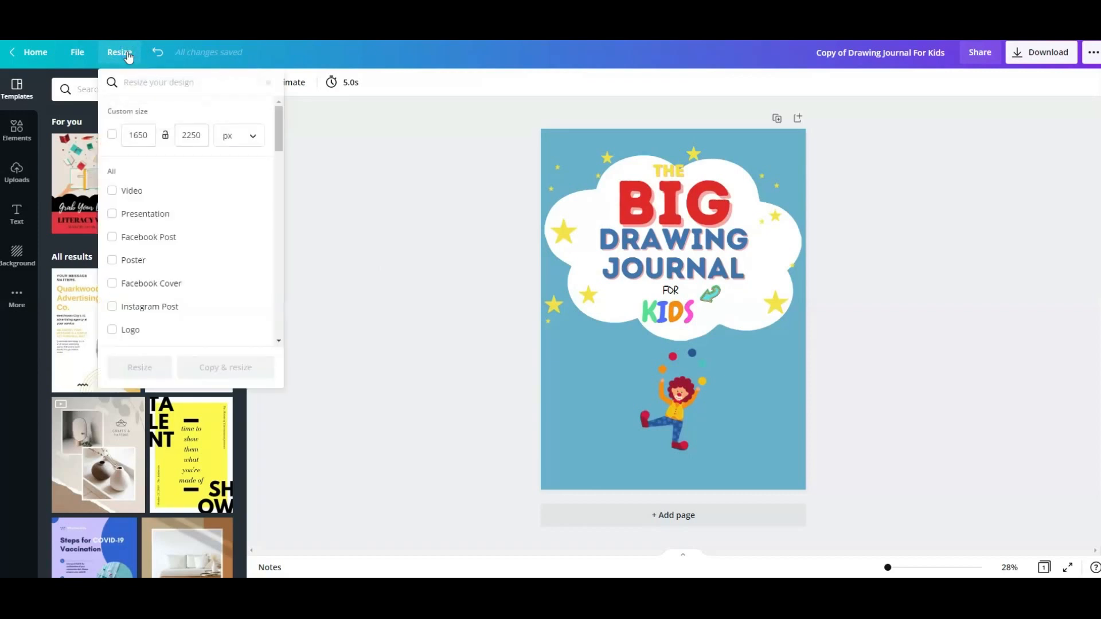
left_click(250, 144)
left_click(226, 180)
left_click(131, 135)
type("8.5")
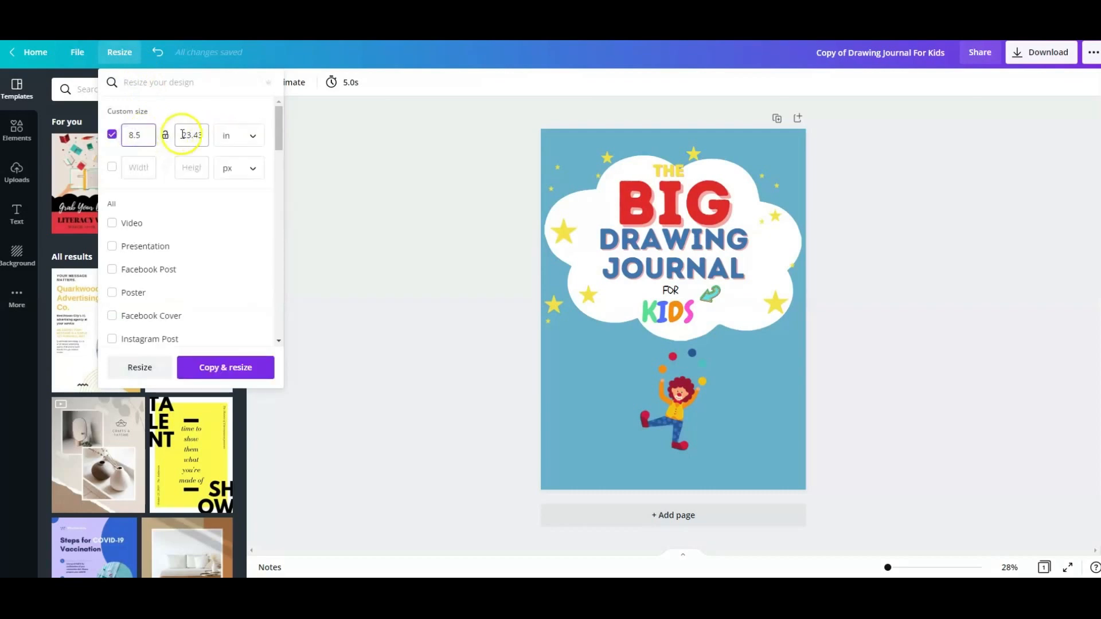
left_click(186, 135)
type("11")
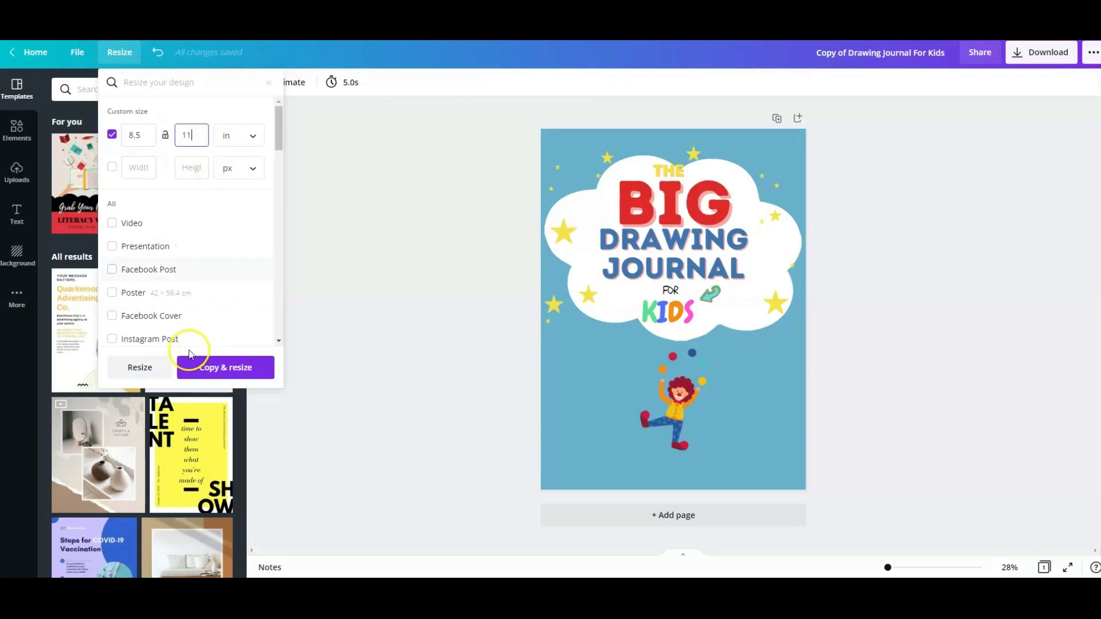
left_click(140, 367)
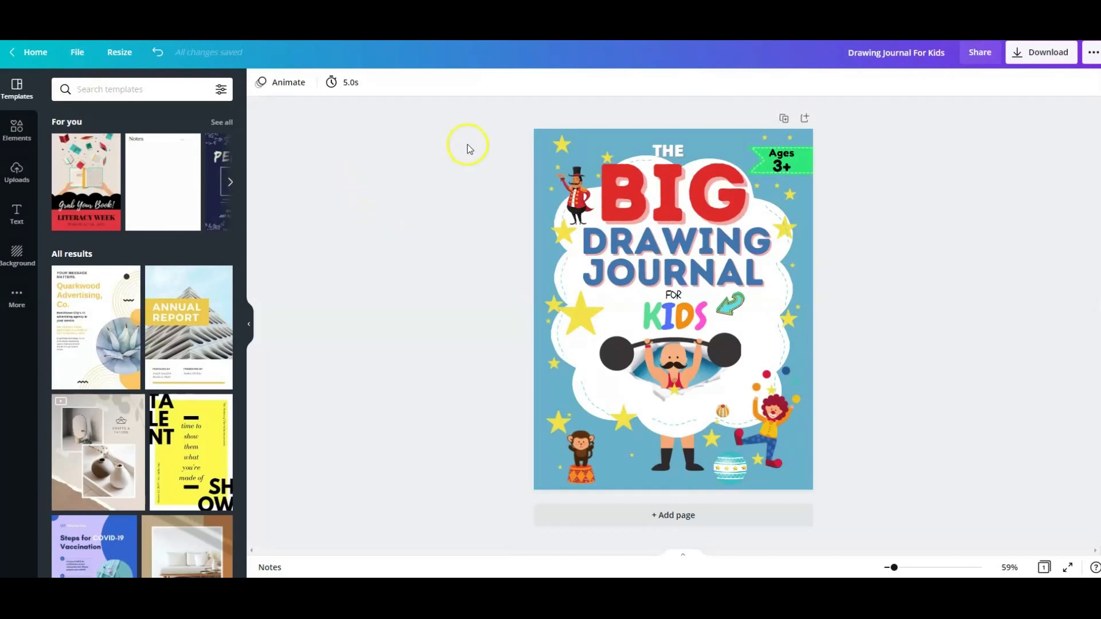
Step: Download the front cover design and the Drawing Journal For Kids - Back Cover design as PNG files
left_click(1018, 53)
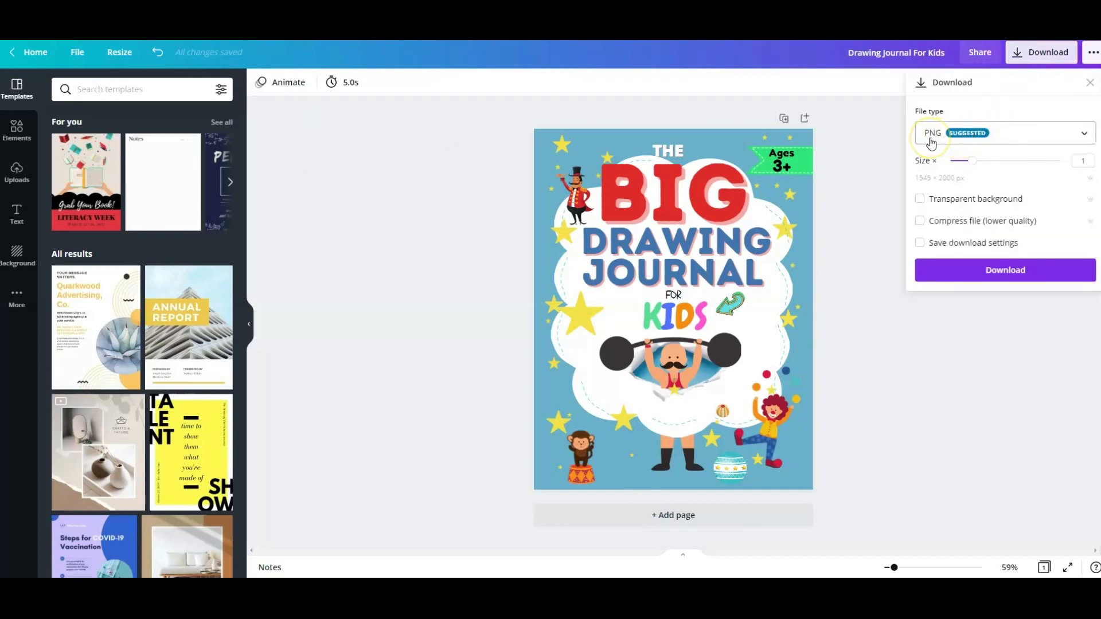
left_click(1005, 274)
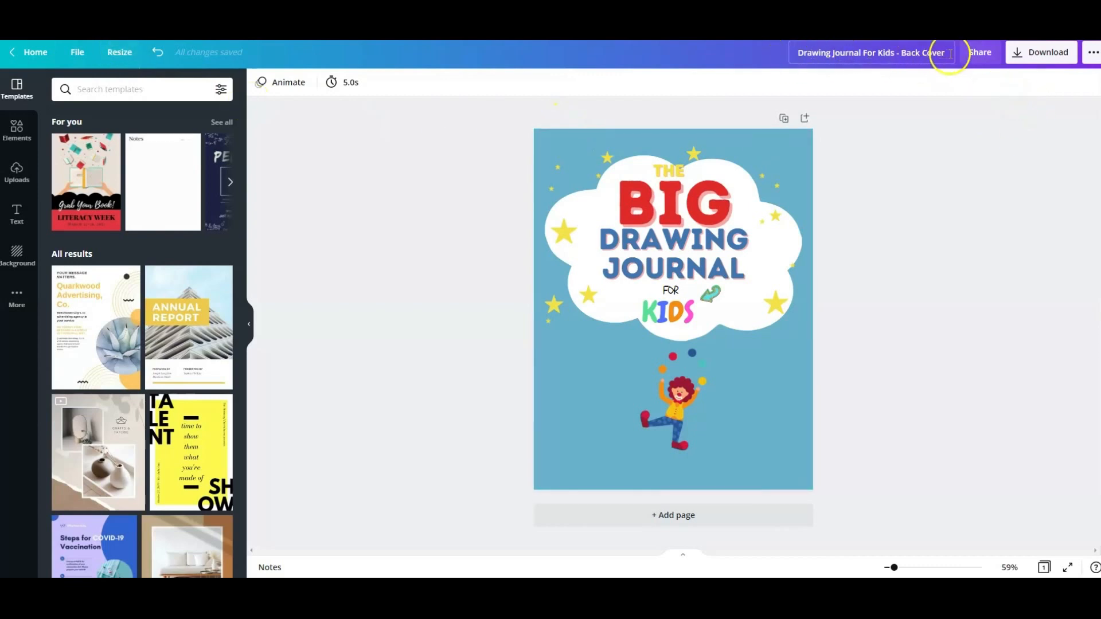
left_click(1017, 55)
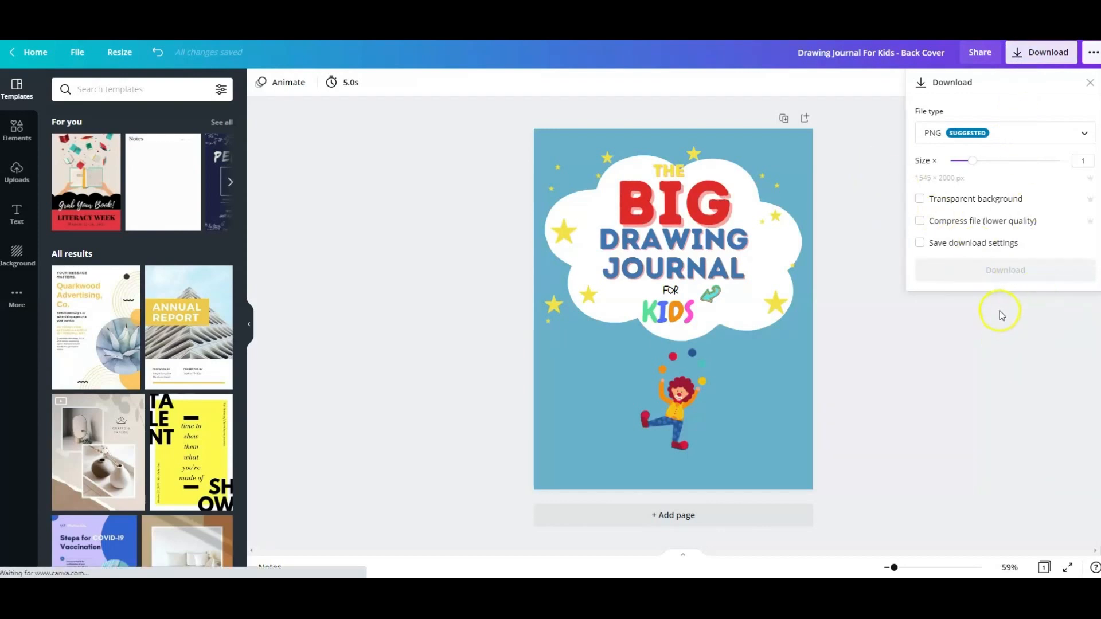
left_click(1005, 271)
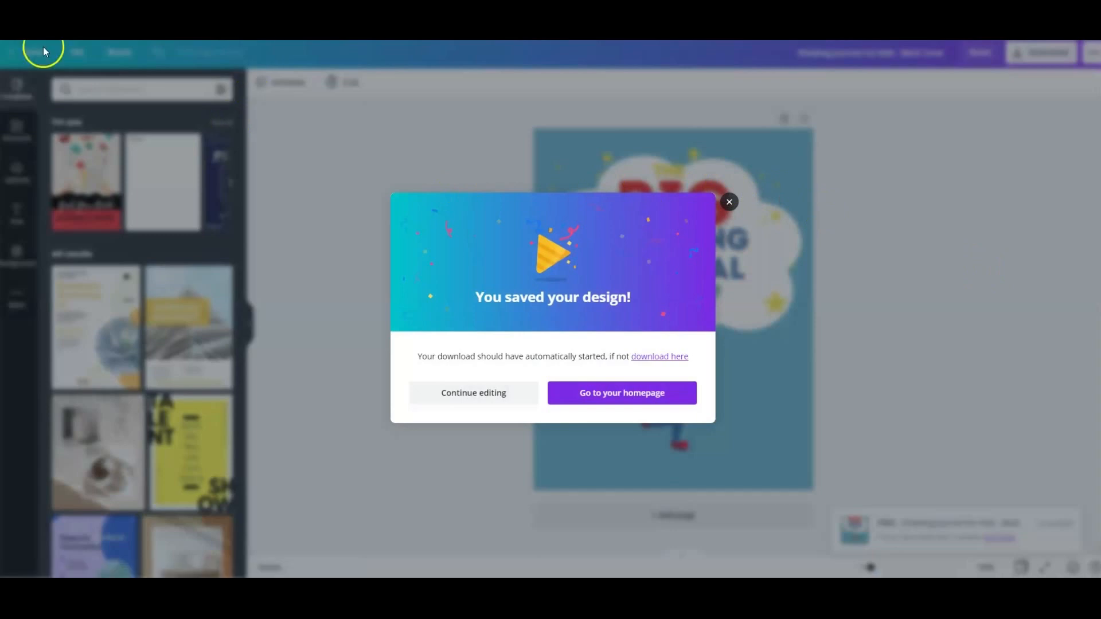
Step: Switch to Book Bolt, open Book Bolt Designer and create a cover template with 8.5 x 11 in trim size and 100 pages
mouse_move(607, 577)
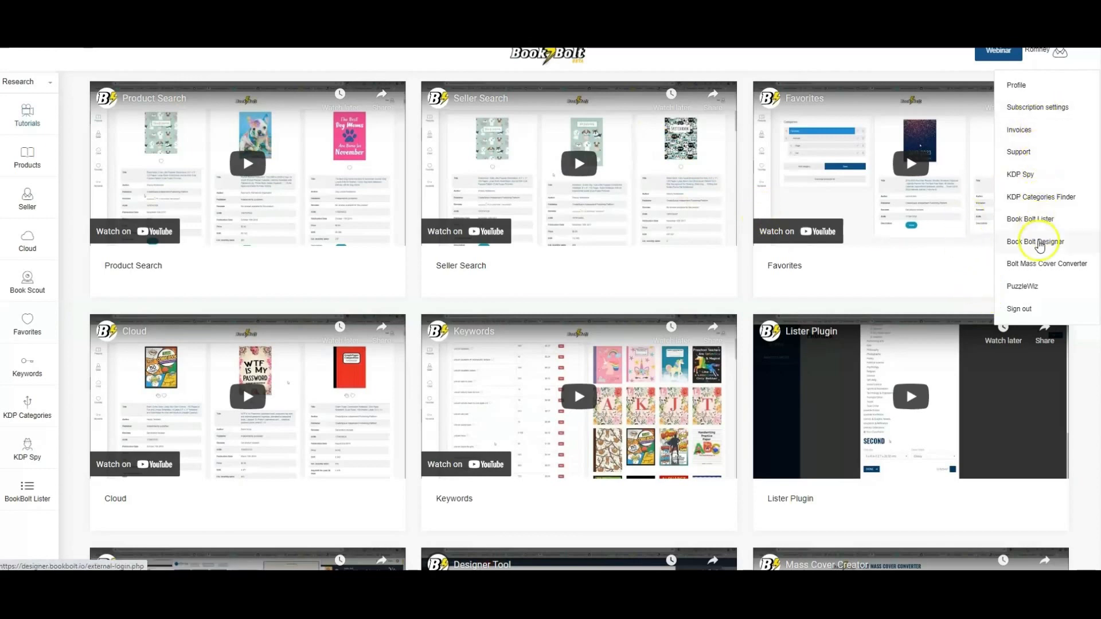
left_click(1032, 246)
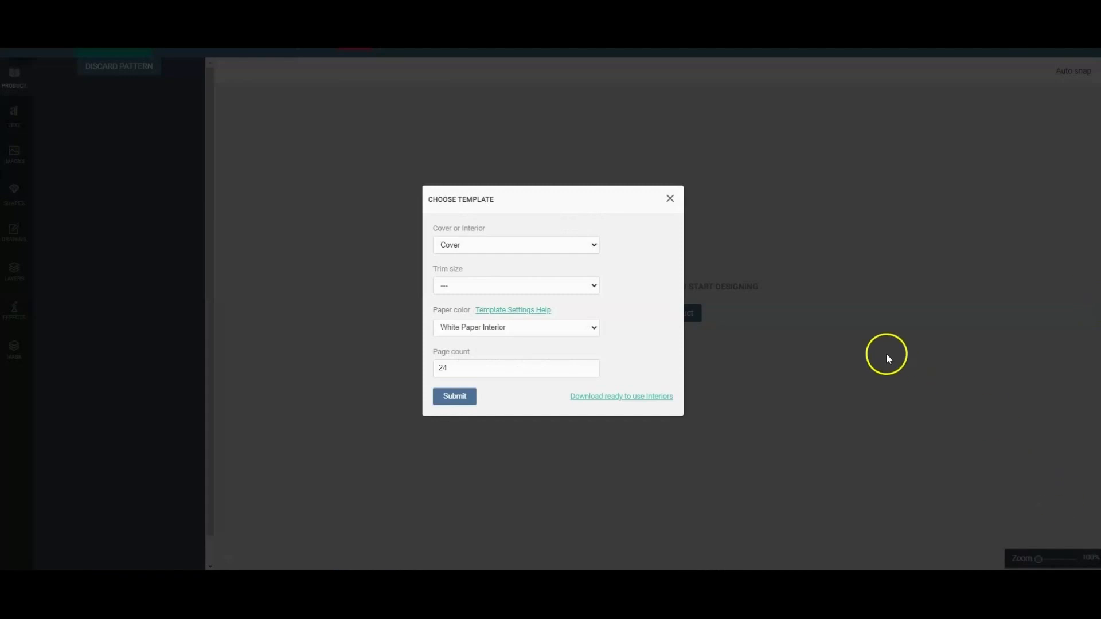
left_click(594, 286)
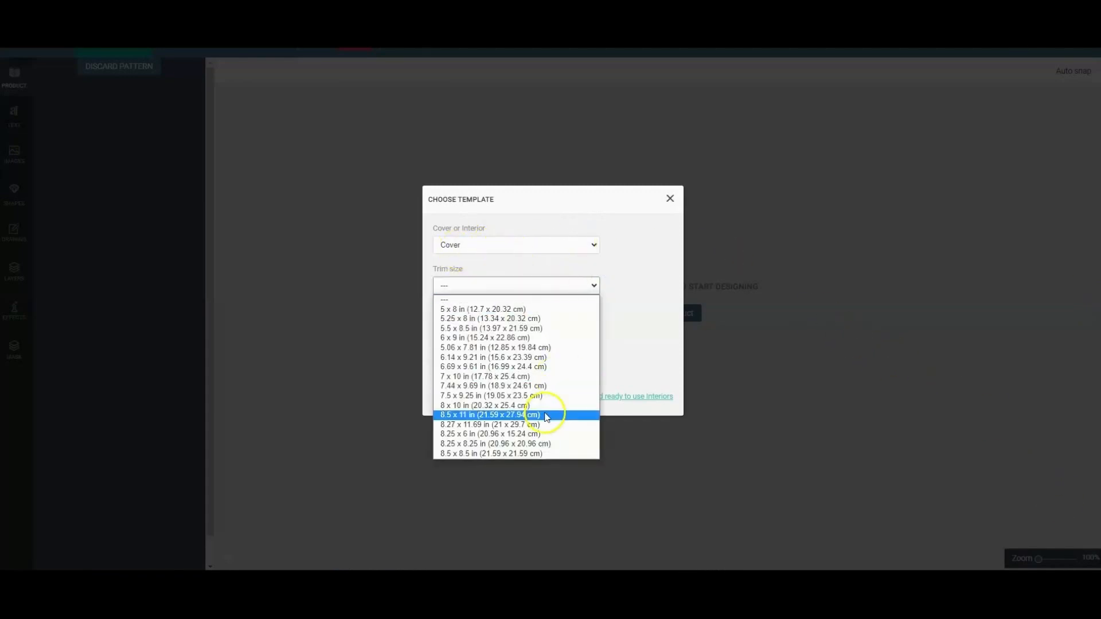
left_click(471, 415)
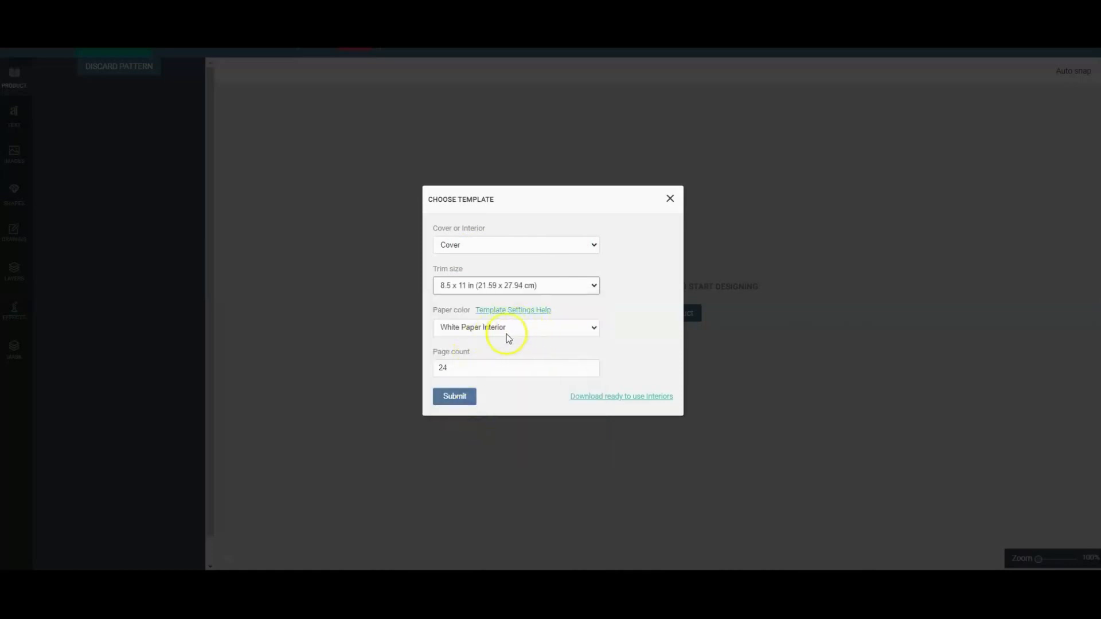
double_click(438, 371)
type("100")
left_click(452, 399)
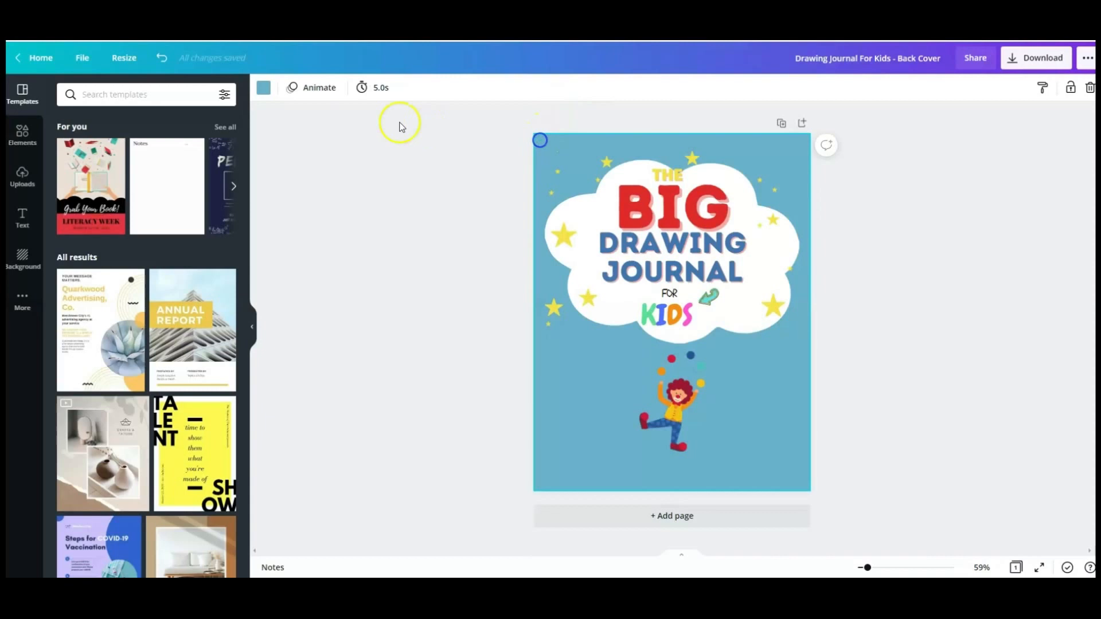
Step: Copy the background colour code #69B0CB from the Canva back cover and apply it as the Book Bolt cover's product colour
left_click(264, 89)
left_click(68, 149)
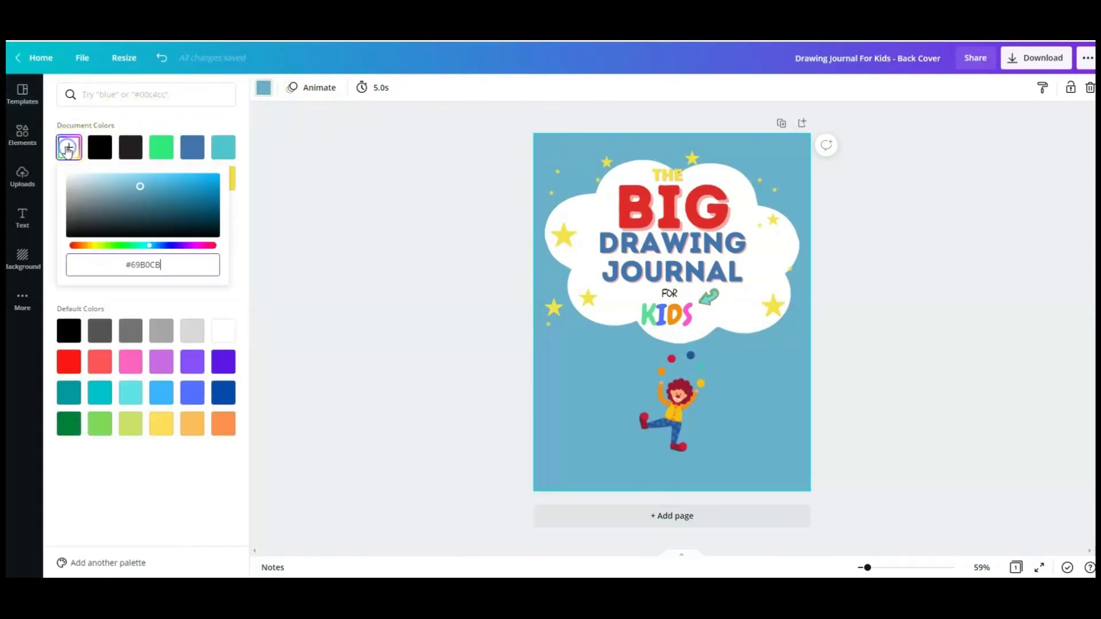
right_click(138, 266)
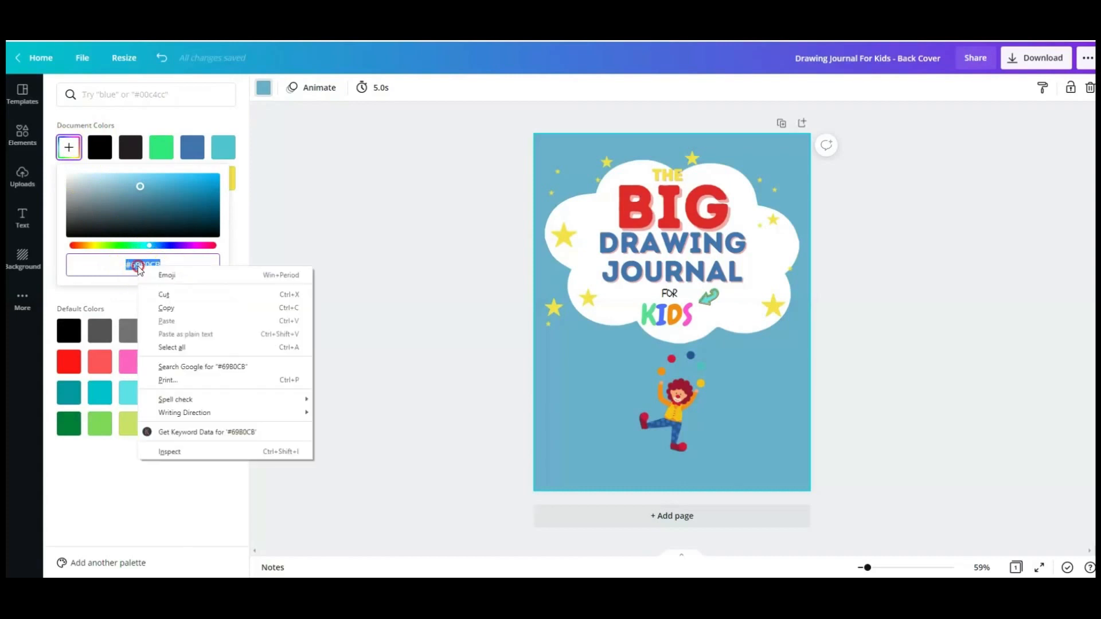
left_click(171, 298)
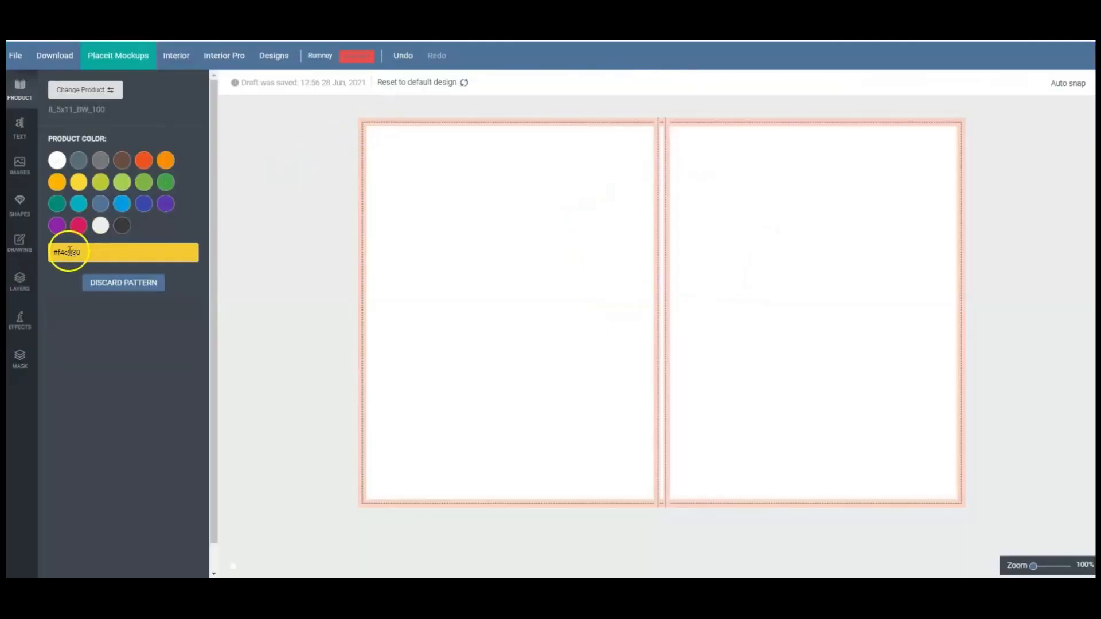
left_click(52, 252)
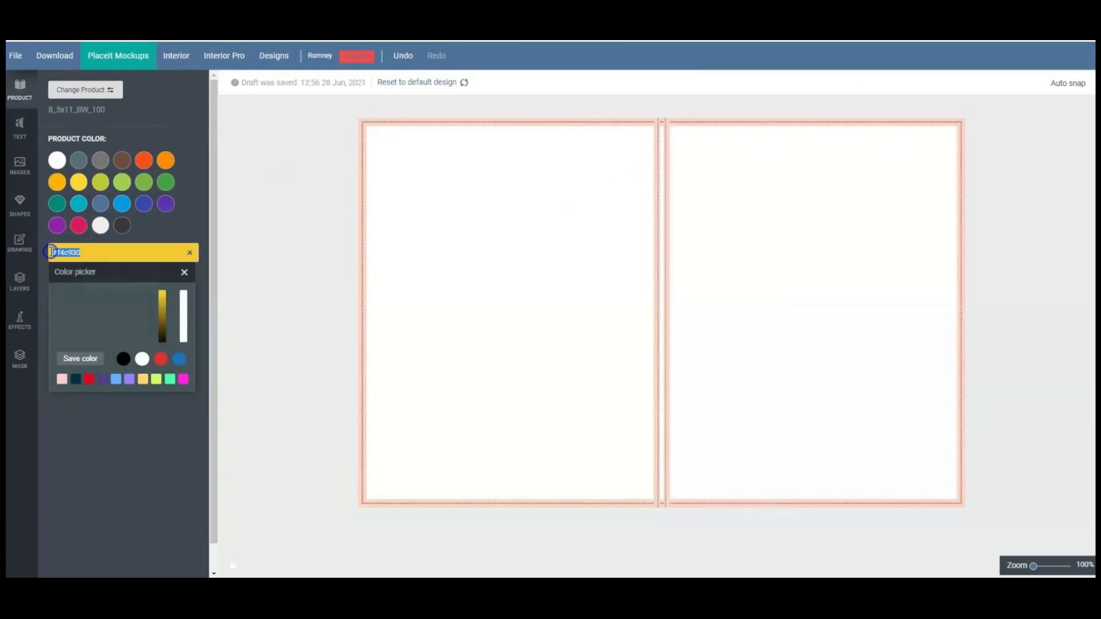
key("ctrl+v")
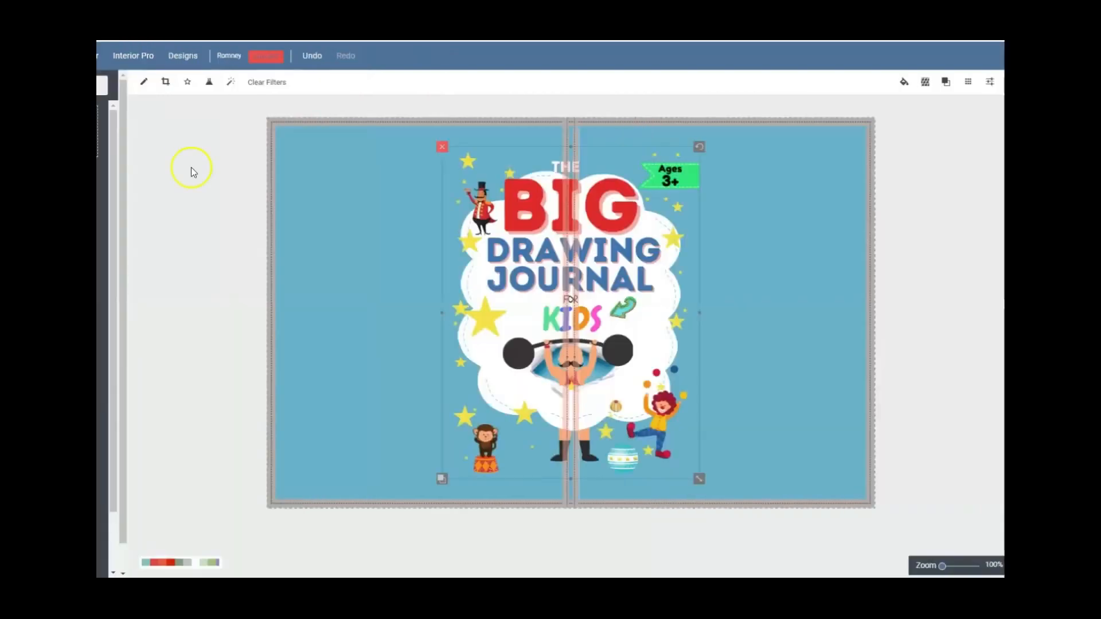
Step: Enlarge the front cover image to the template's full height and fit it onto the front half beside the spine
left_click_drag(700, 478, 730, 498)
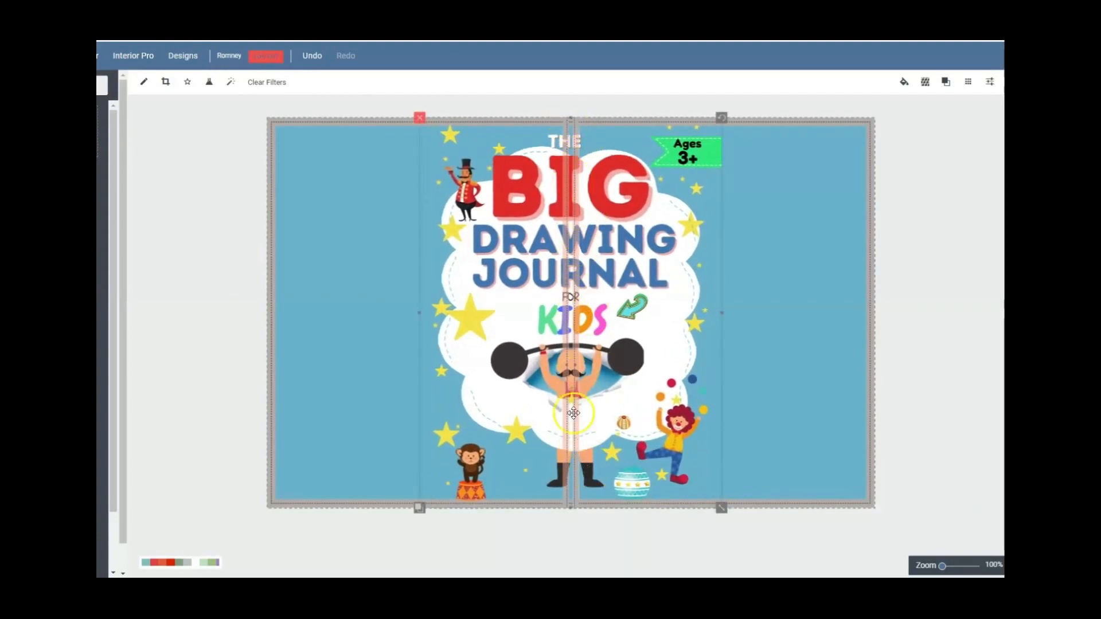
left_click_drag(579, 308, 719, 314)
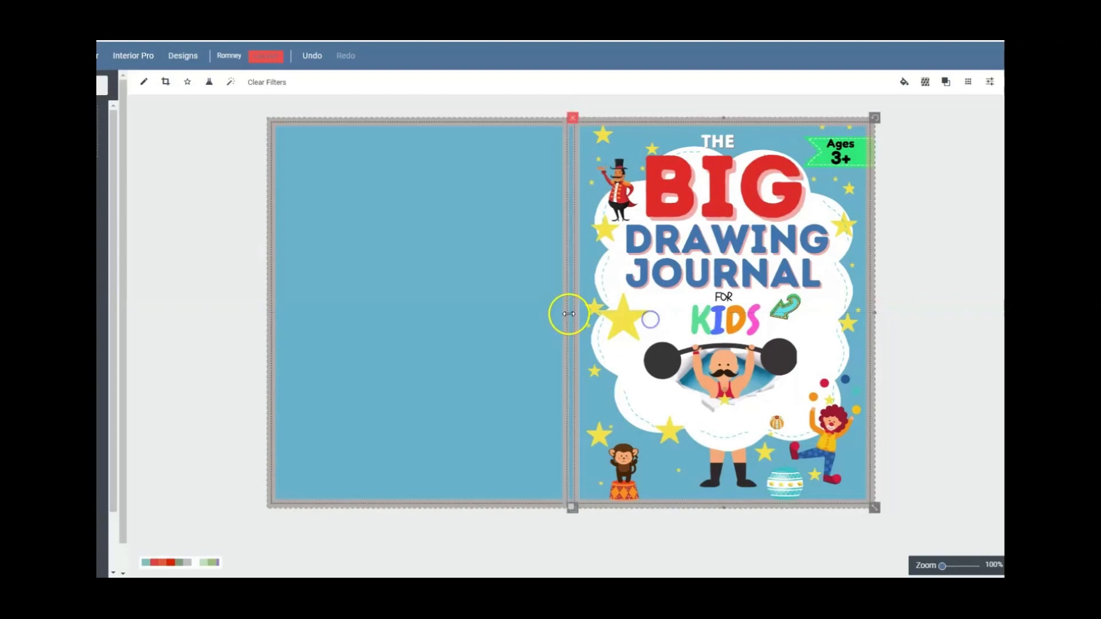
left_click_drag(572, 312, 575, 315)
left_click_drag(699, 337, 700, 337)
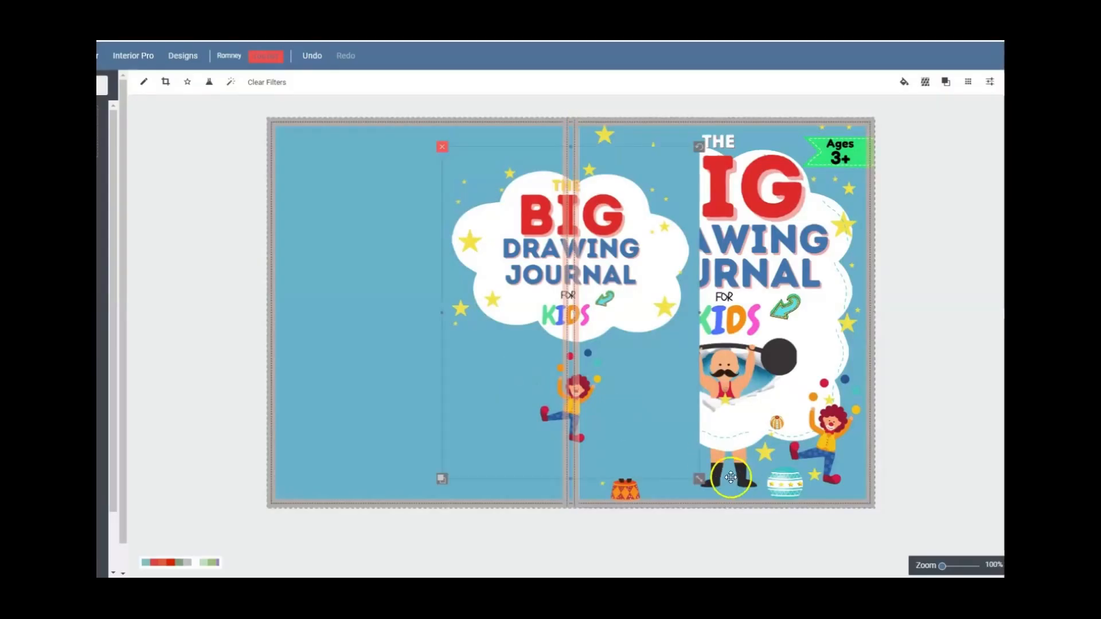
Step: Enlarge the back cover image to full height, move it onto the back half and review the exported cover PDF
left_click_drag(700, 479, 723, 505)
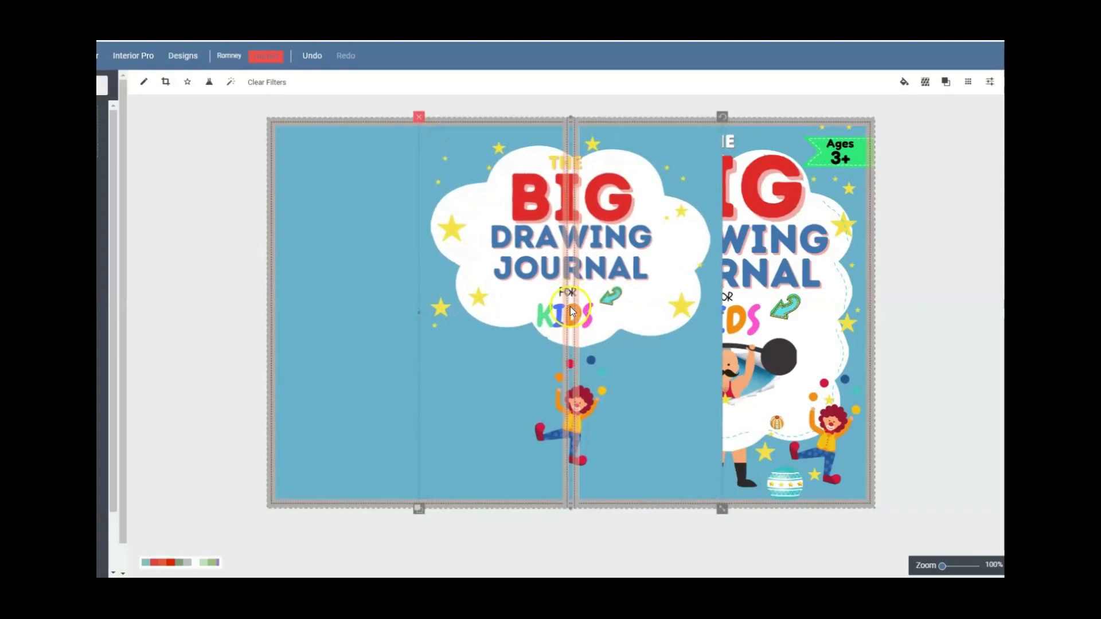
left_click_drag(569, 307, 420, 308)
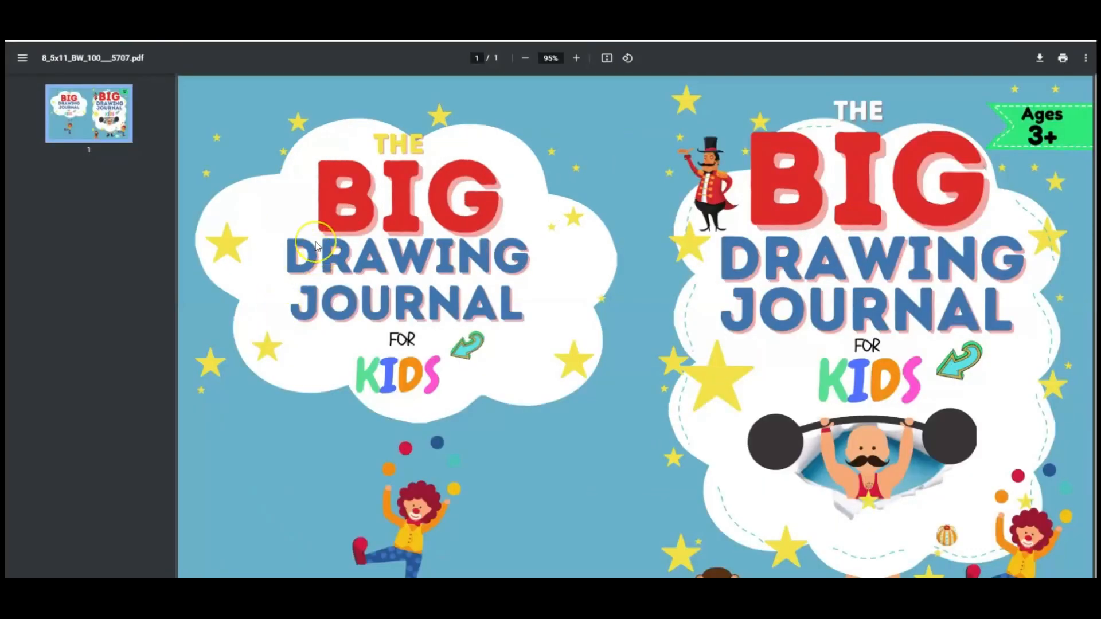
scroll(315, 245, "down", 3)
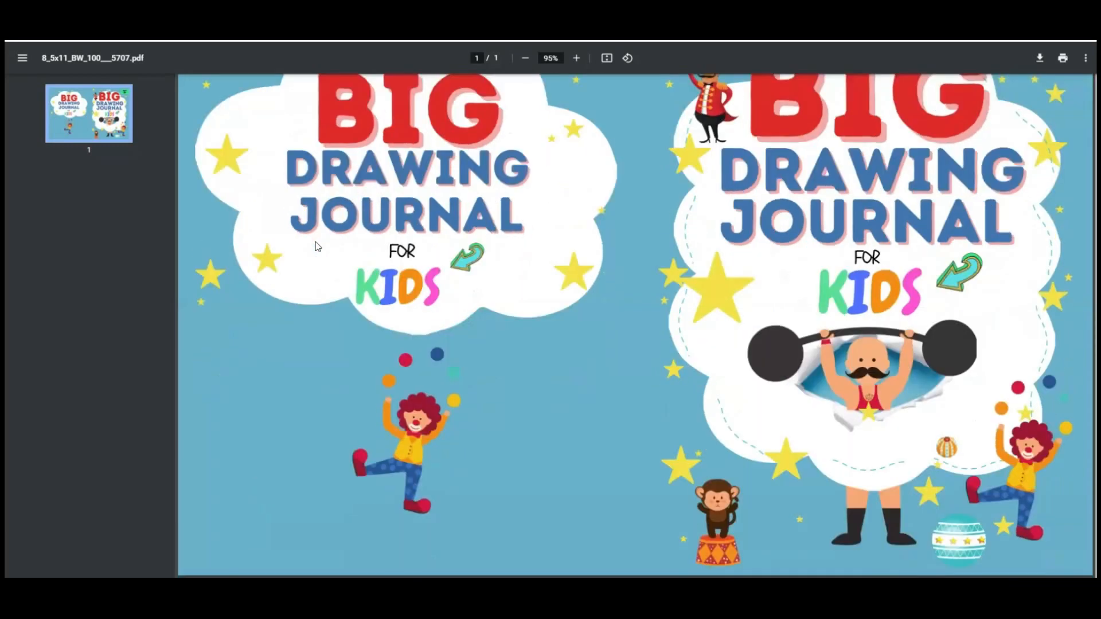
scroll(317, 247, "up", 3)
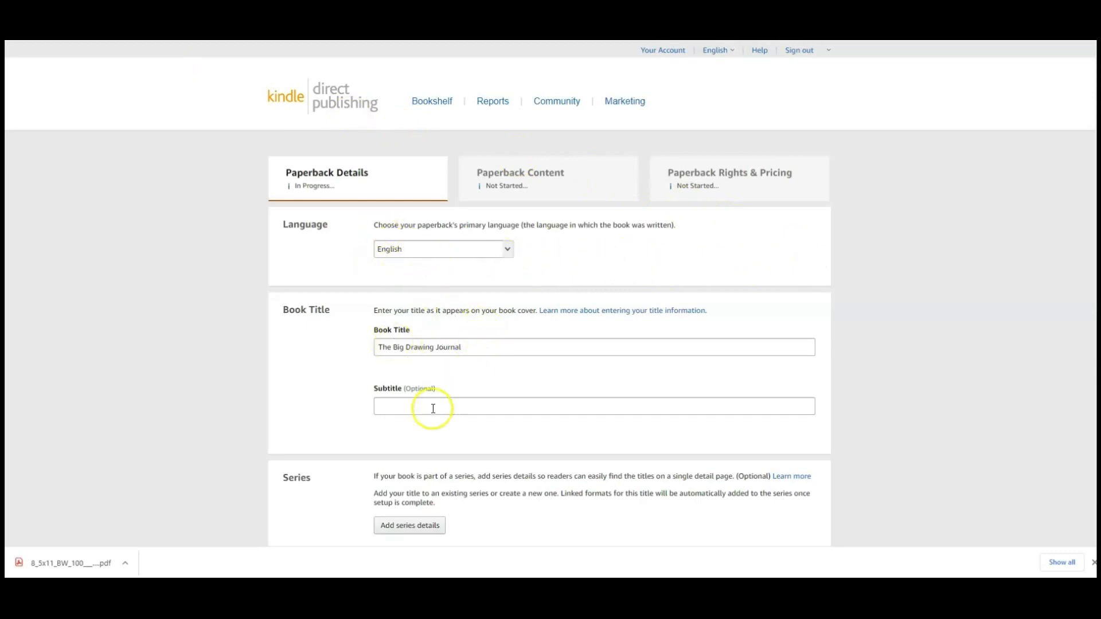
Step: Look through the paperback details form from the subtitle and series to the author, contributors and description fields
left_click(456, 402)
scroll(644, 338, "down", 8)
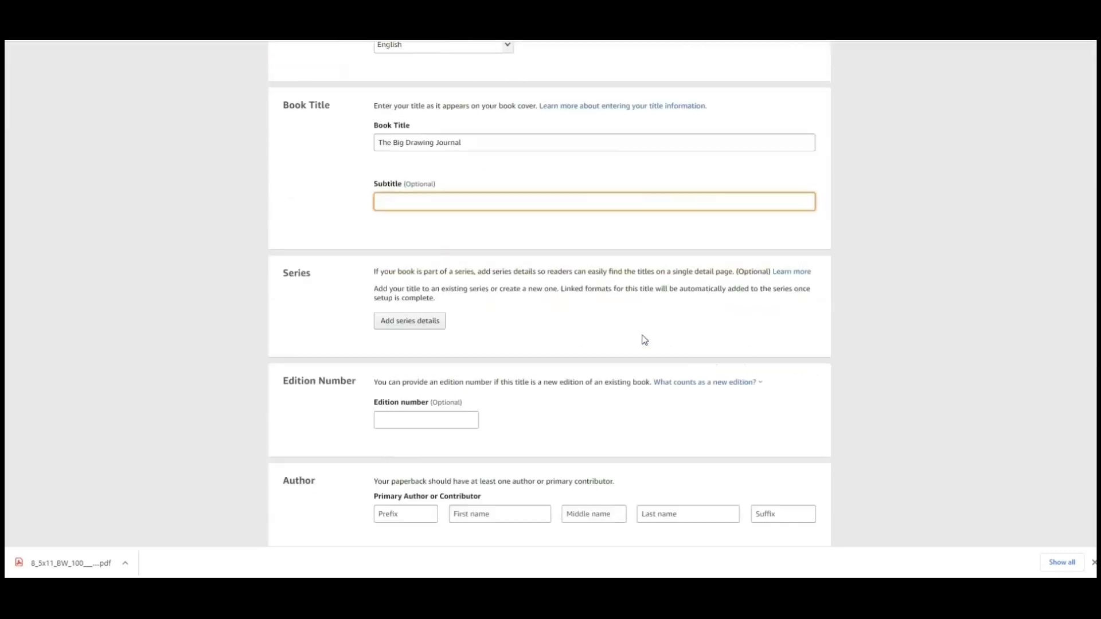
scroll(643, 339, "down", 2)
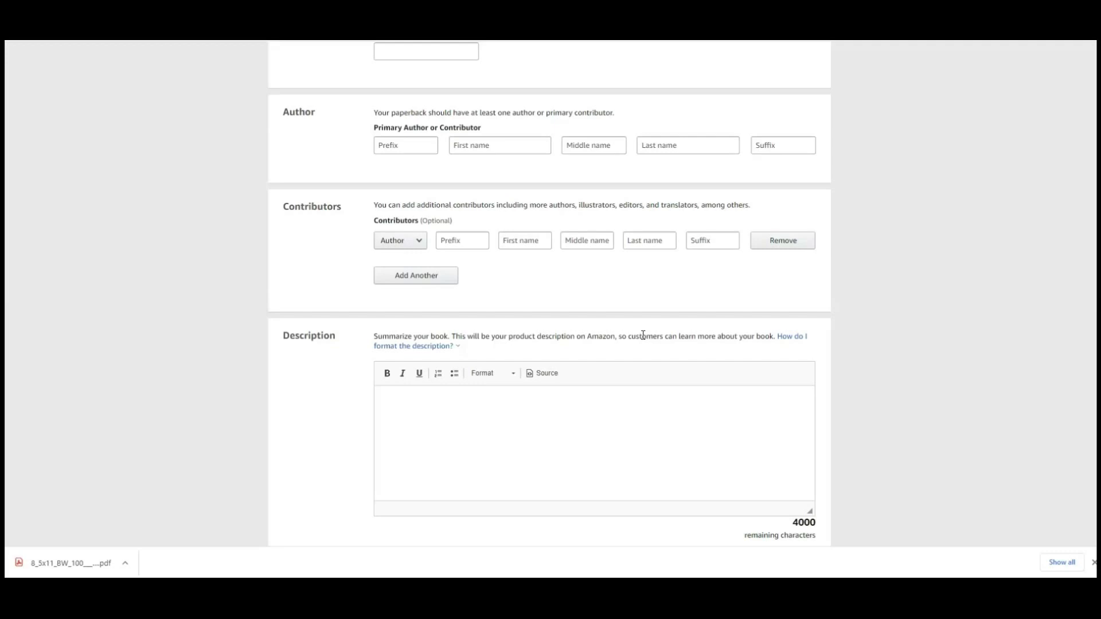
Step: Go to the Paperback Content page and assign a free KDP ISBN to the book
left_click(341, 81)
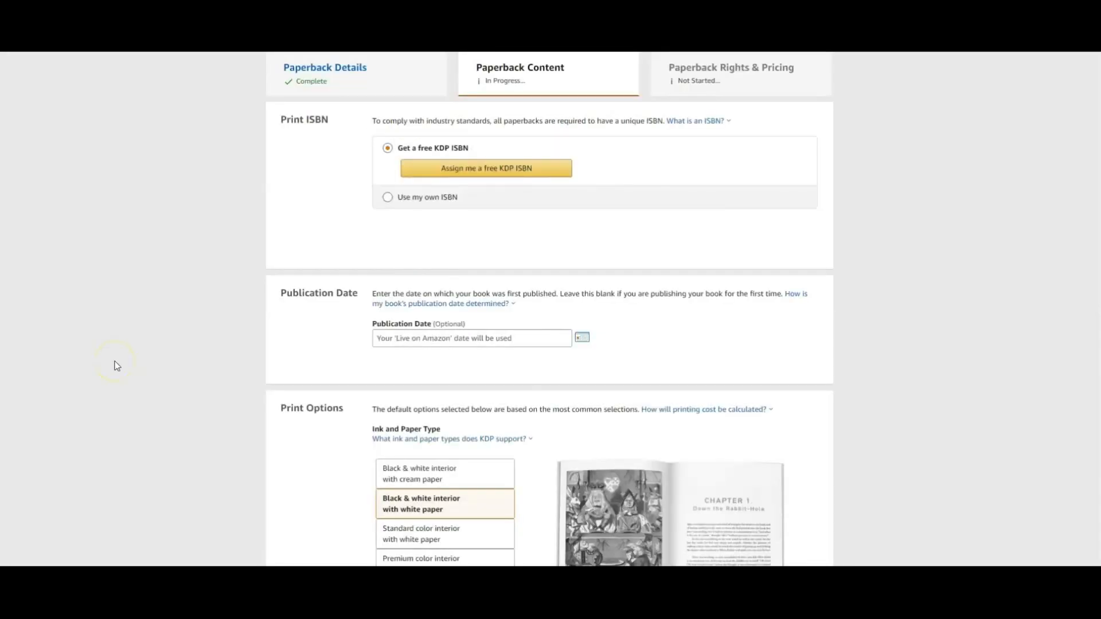
left_click(467, 172)
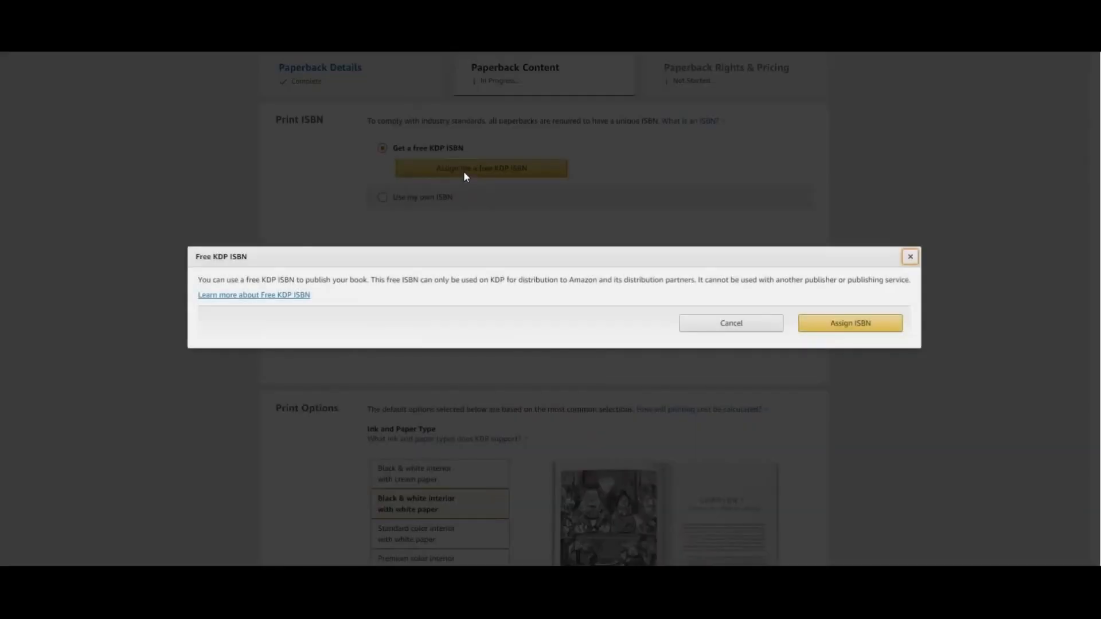
left_click(829, 320)
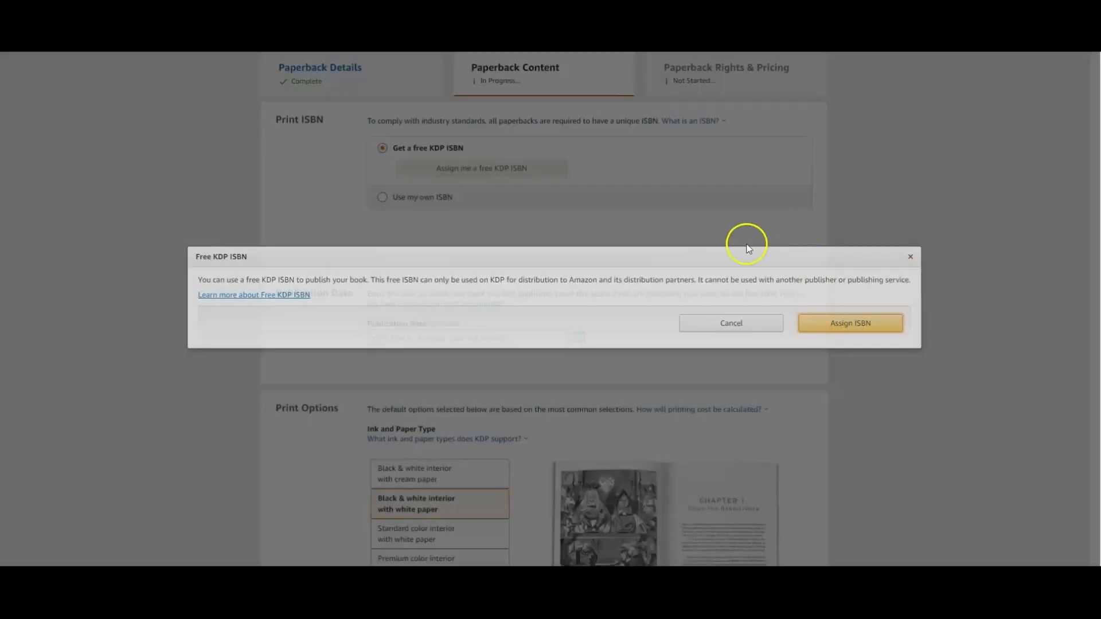
Step: Choose black & white interior with white paper as the ink and paper type in the print options
scroll(749, 248, "down", 3)
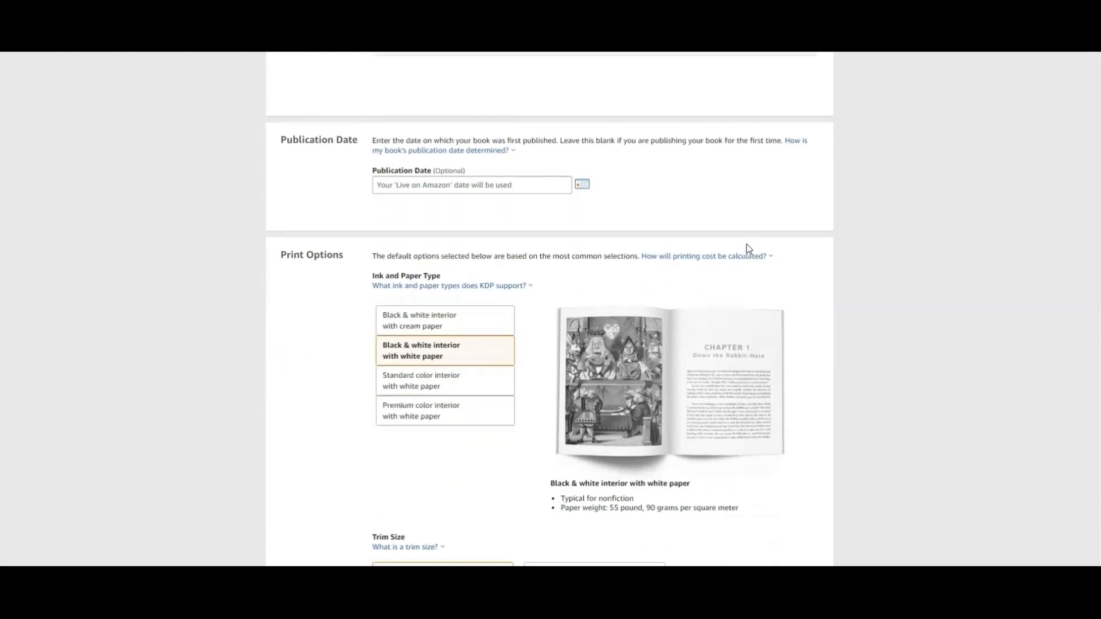
scroll(749, 248, "down", 3)
left_click(439, 181)
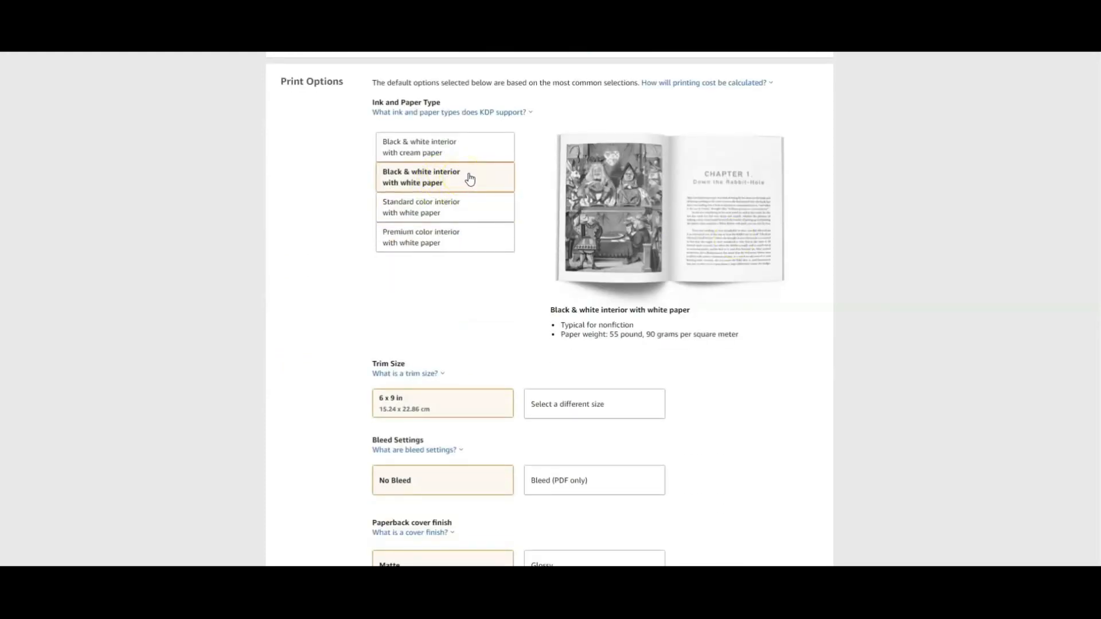
left_click(461, 207)
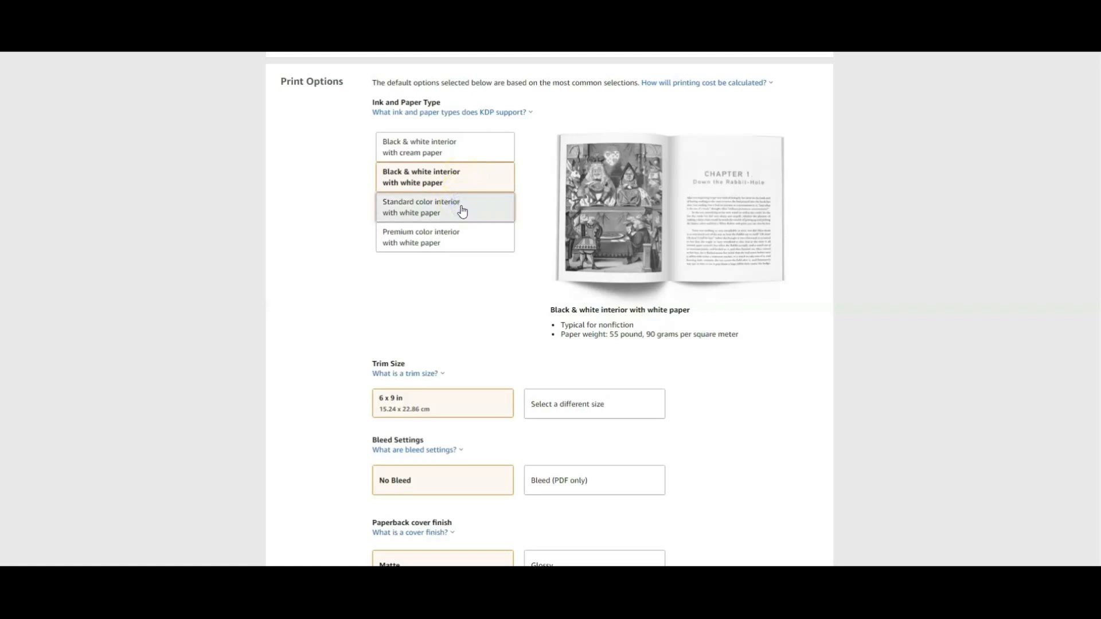
Step: Set the book's trim size to 8.5 x 11 in and the paperback cover finish to Glossy in the print options
left_click(455, 177)
scroll(769, 335, "down", 2)
left_click(615, 291)
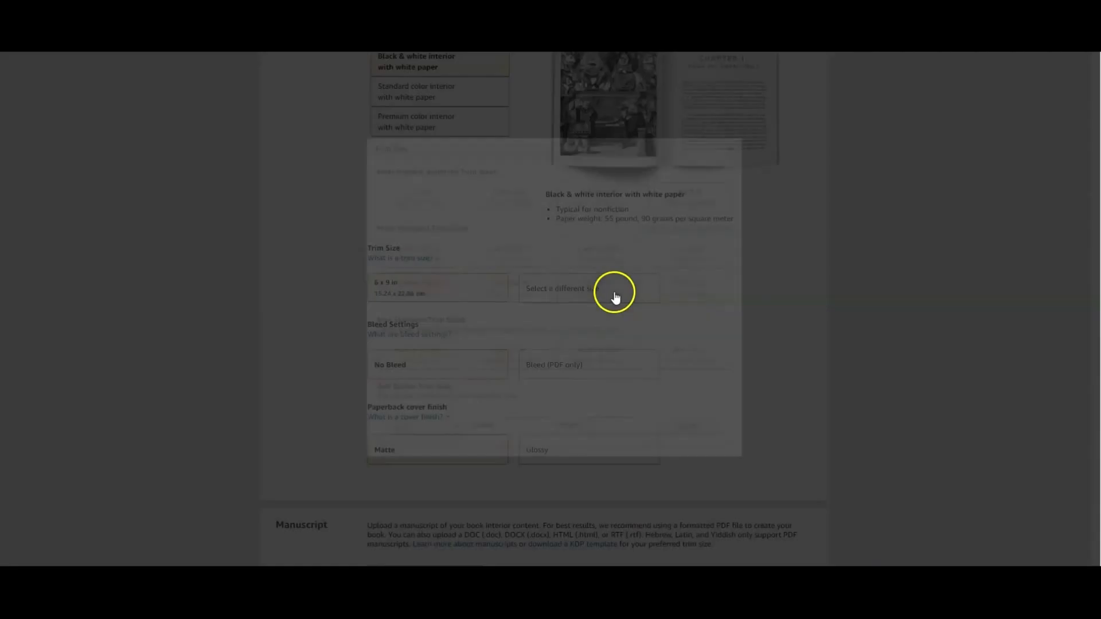
left_click(689, 283)
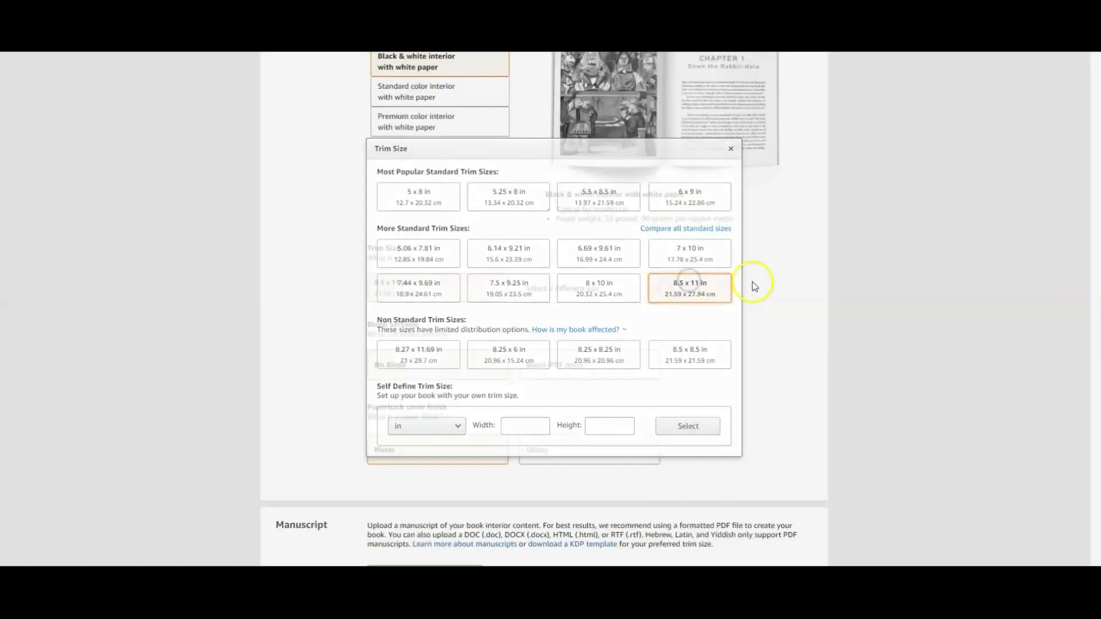
scroll(752, 284, "down", 3)
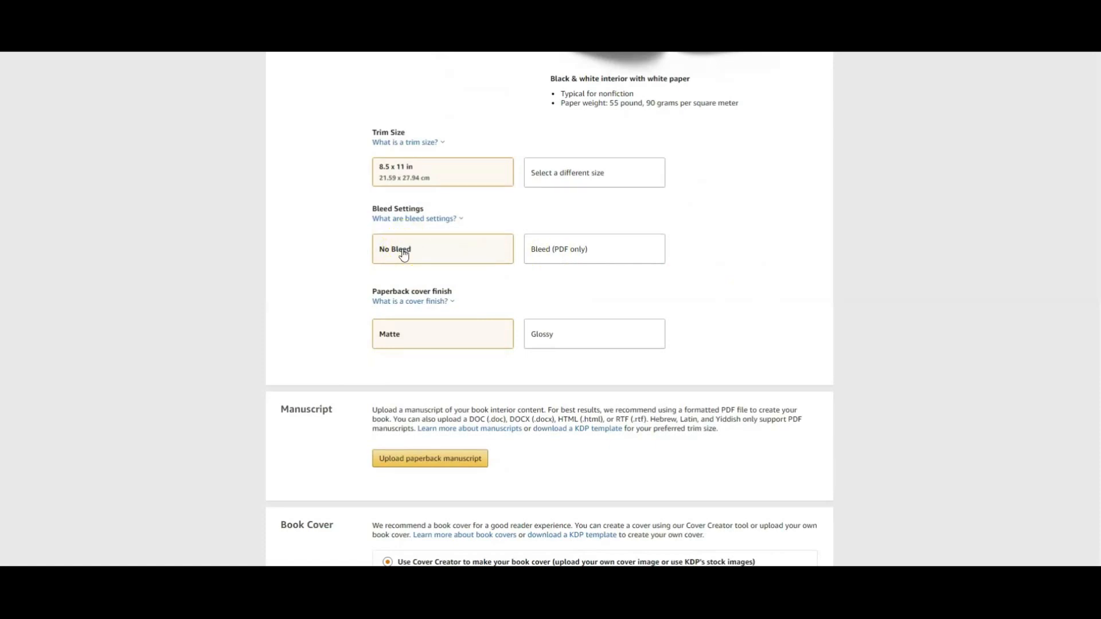
left_click(596, 344)
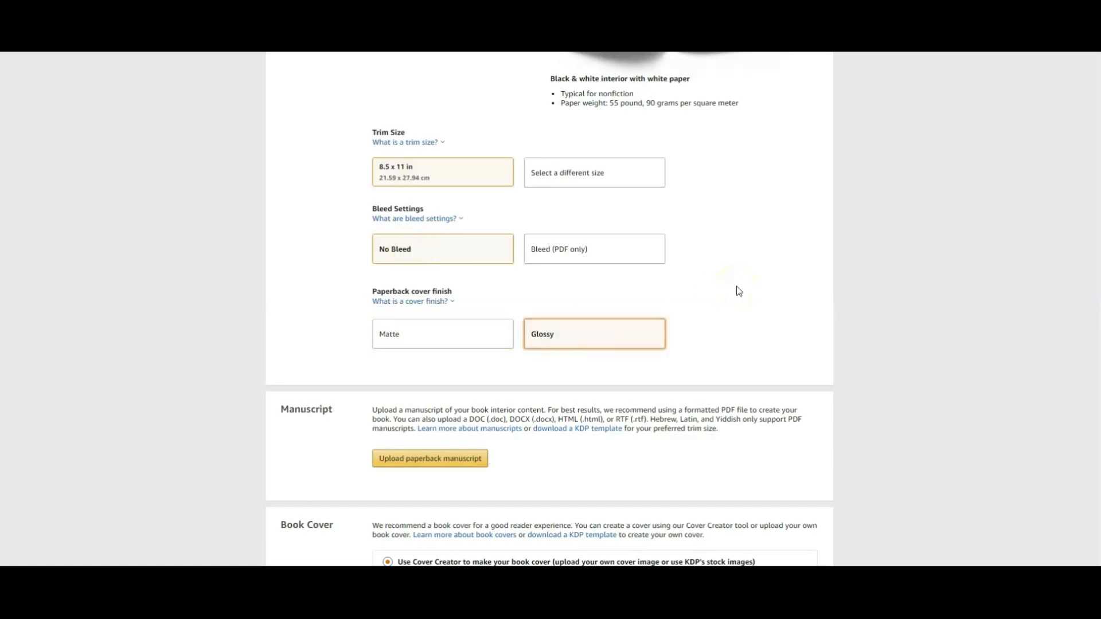
Step: Upload SketchBook1_8_5x11_100_noBleed.pdf as the manuscript and an already made print-ready PDF as the book cover
scroll(737, 290, "down", 6)
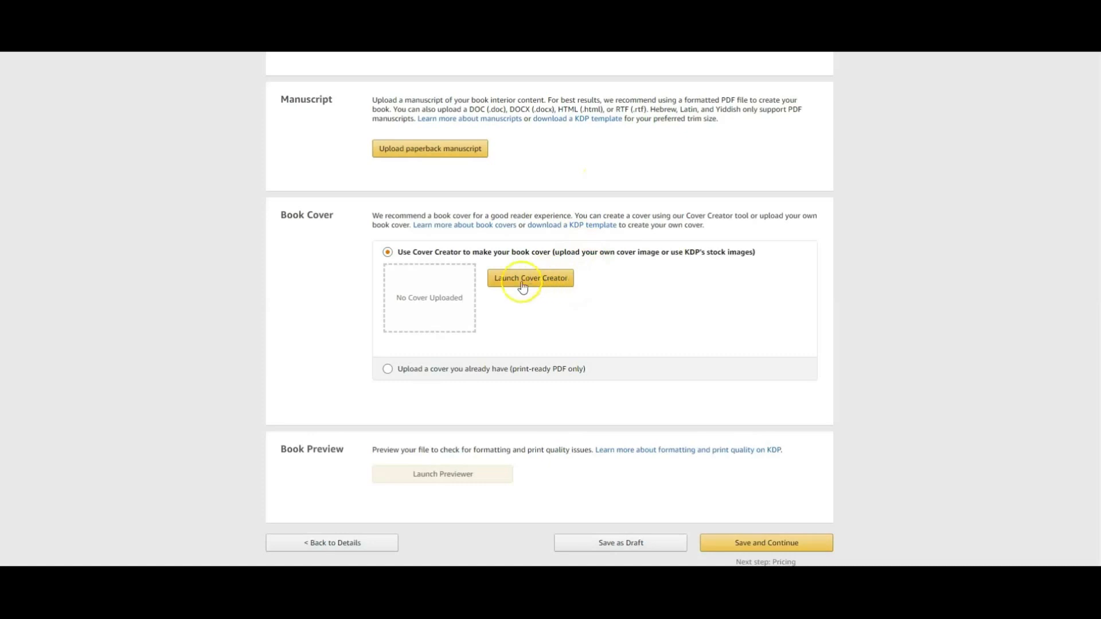
left_click(388, 372)
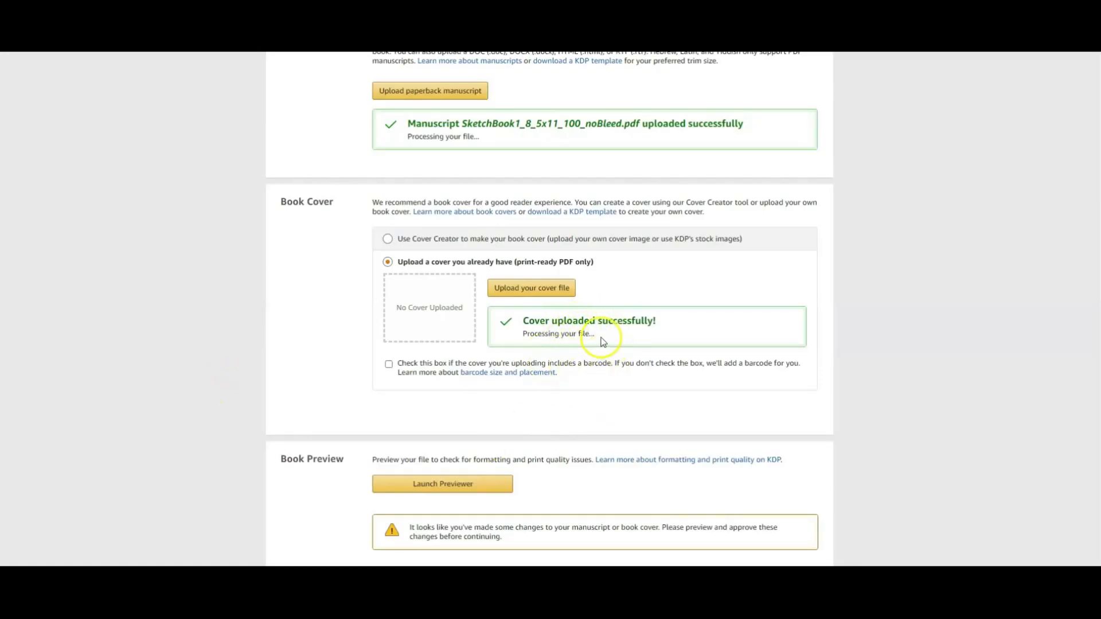
scroll(600, 337, "down", 2)
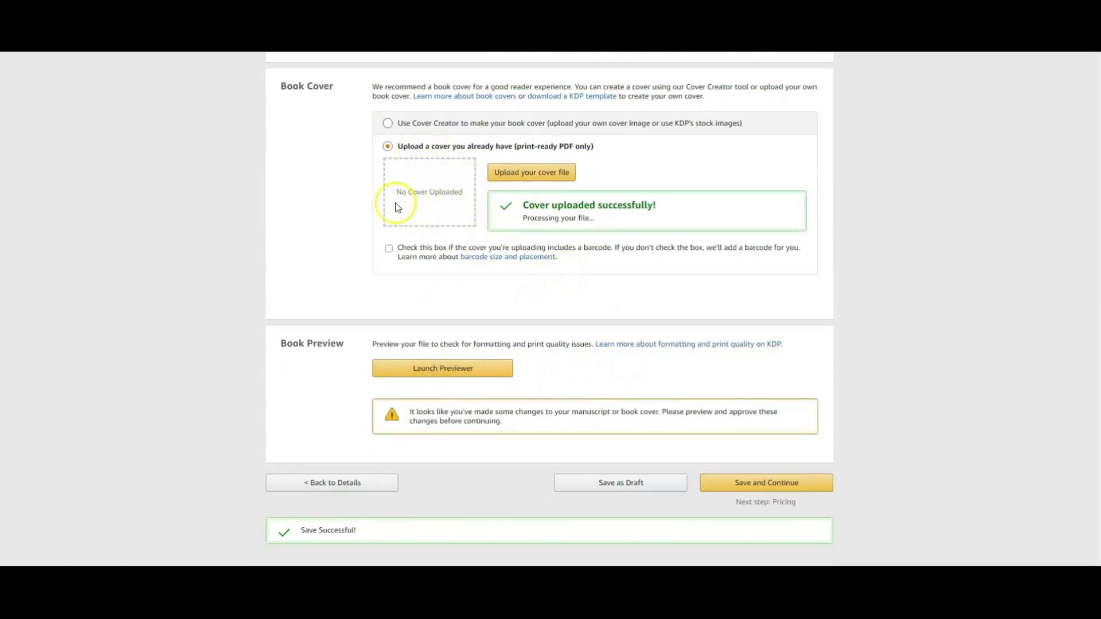
scroll(312, 260, "up", 2)
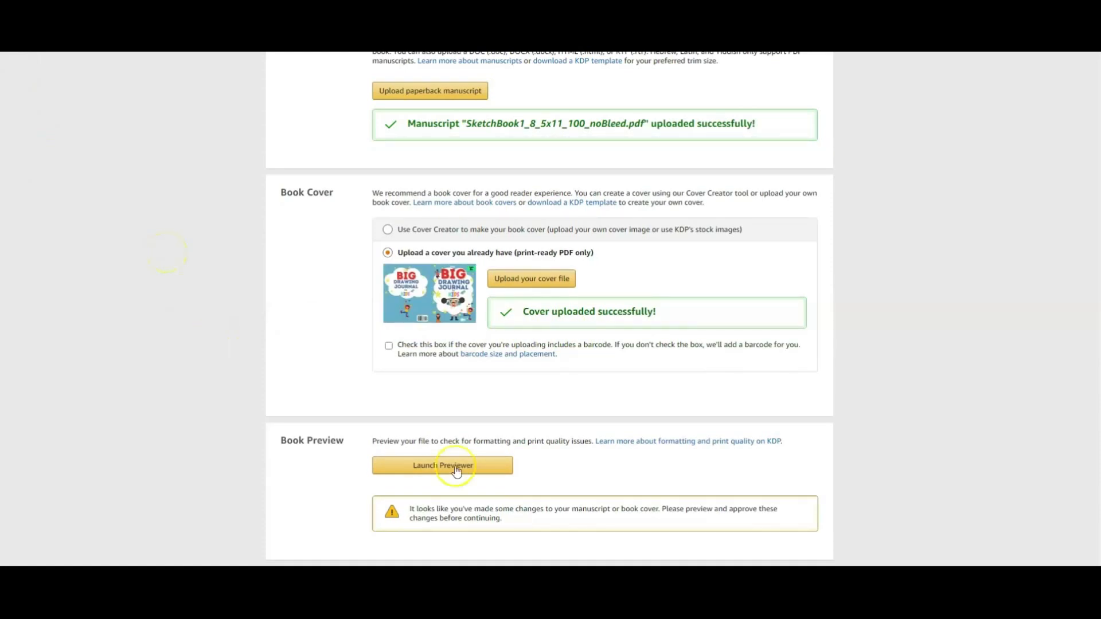
Step: Open the book in the print previewer and check the cover against its guides and the first interior pages
left_click(487, 470)
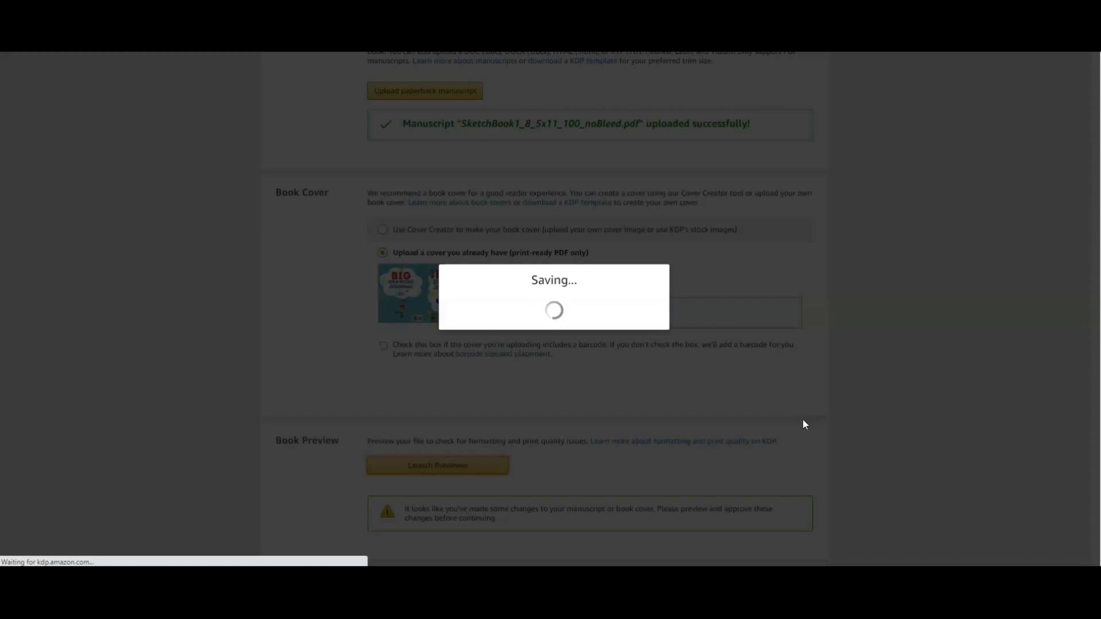
left_click(798, 422)
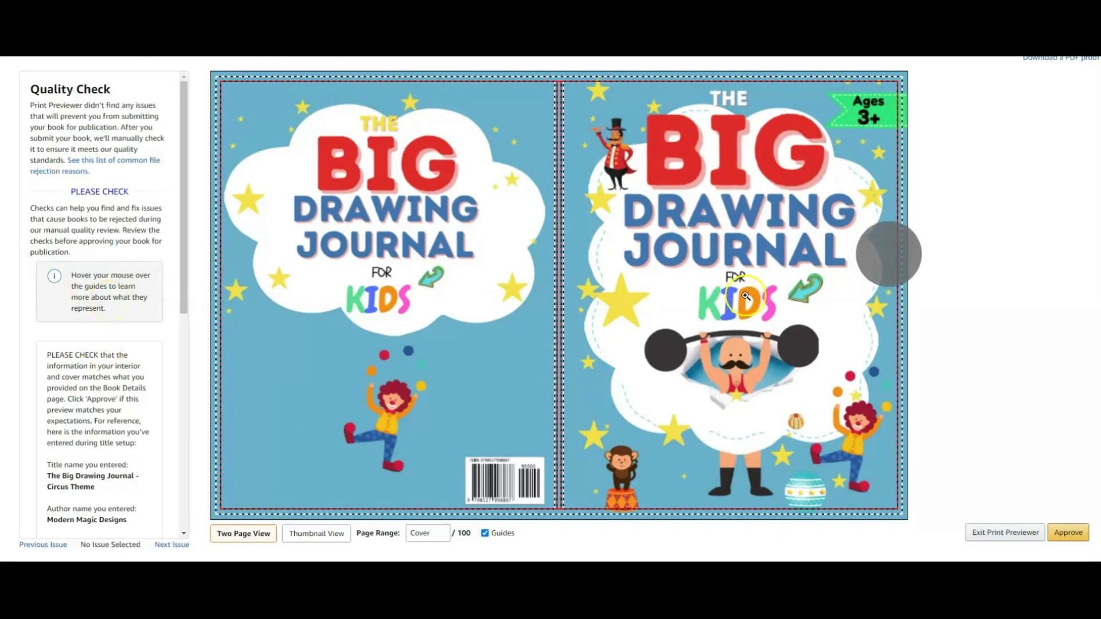
mouse_move(644, 298)
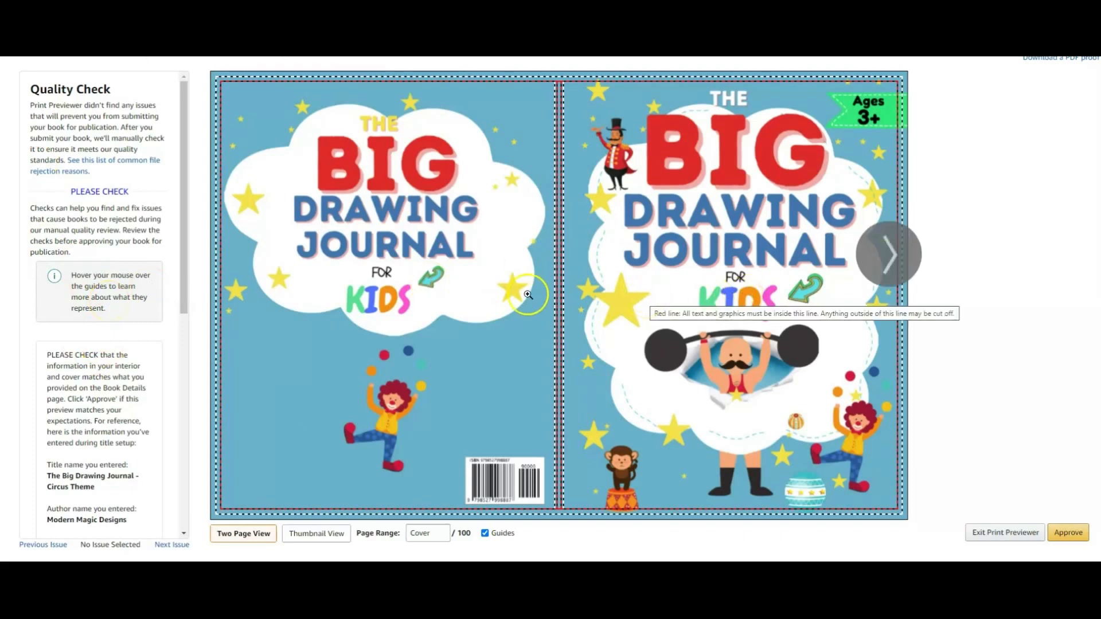
left_click(894, 256)
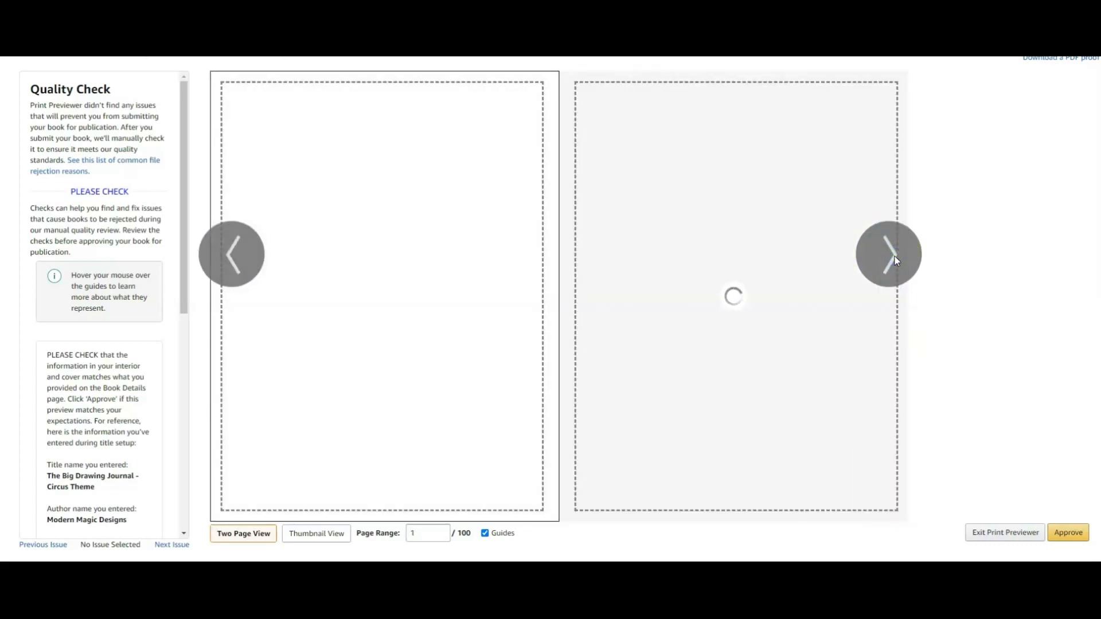
left_click(895, 257)
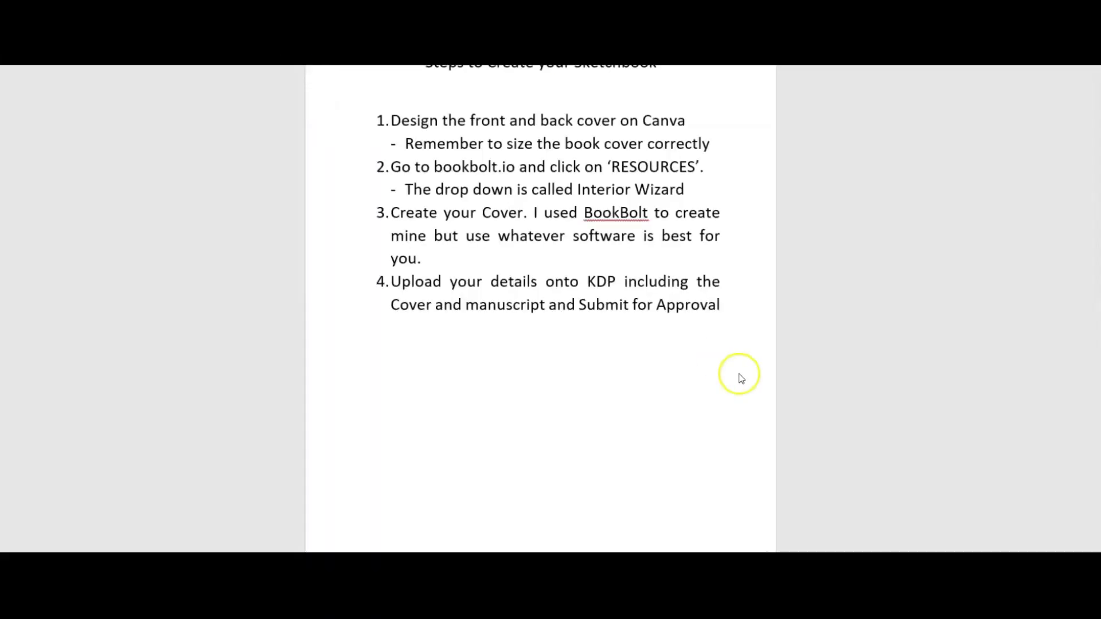
scroll(742, 379, "up", 2)
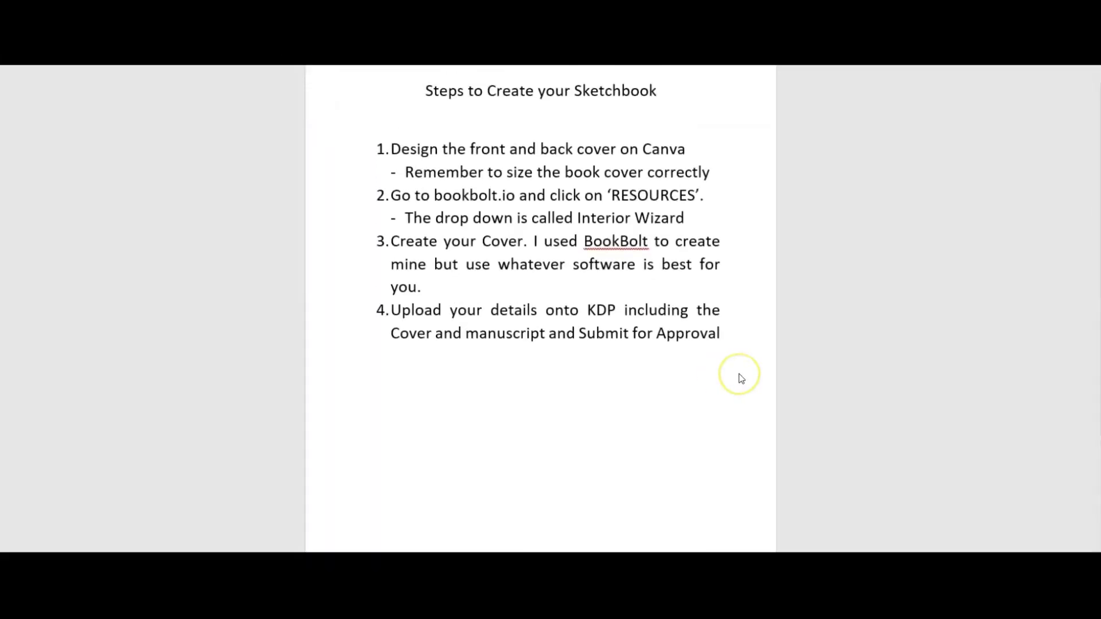